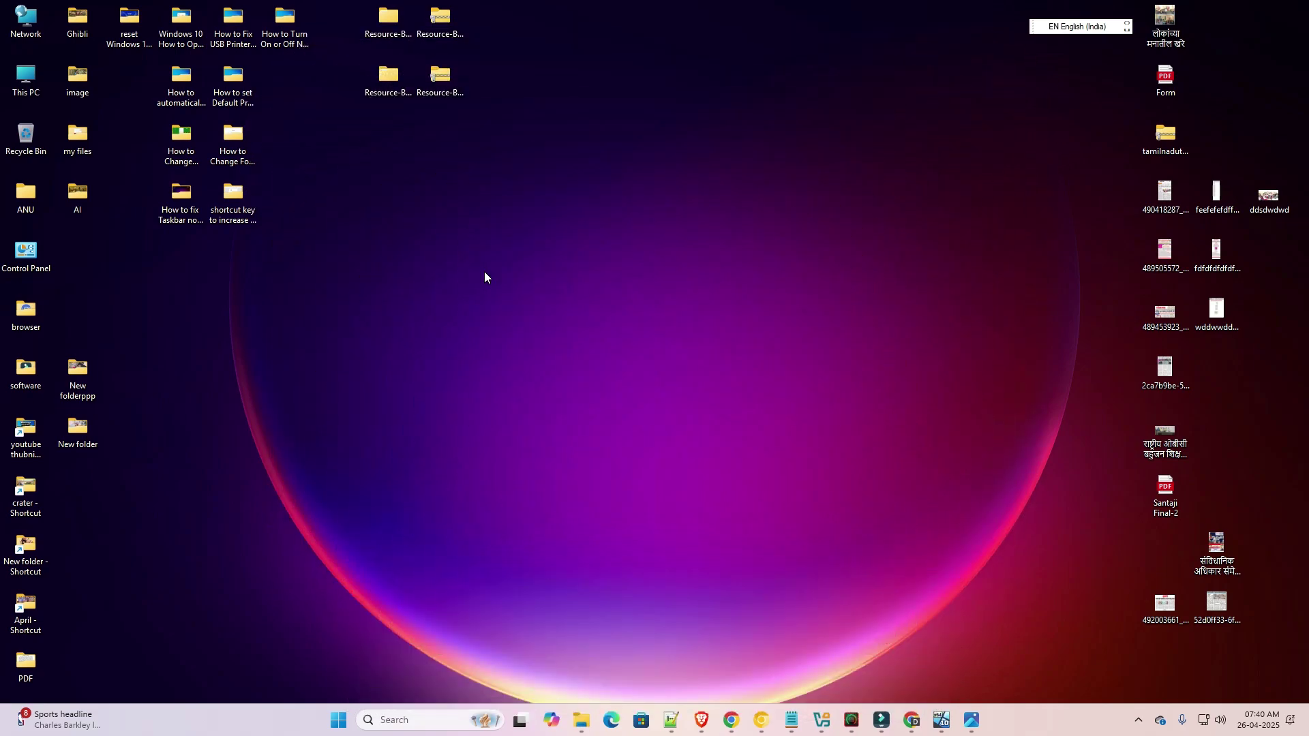
- Rerun the Google search for the HP LaserJet Tank MFP 1005 driver and open the first HP Support result in a new tab
mouse_move(735, 724)
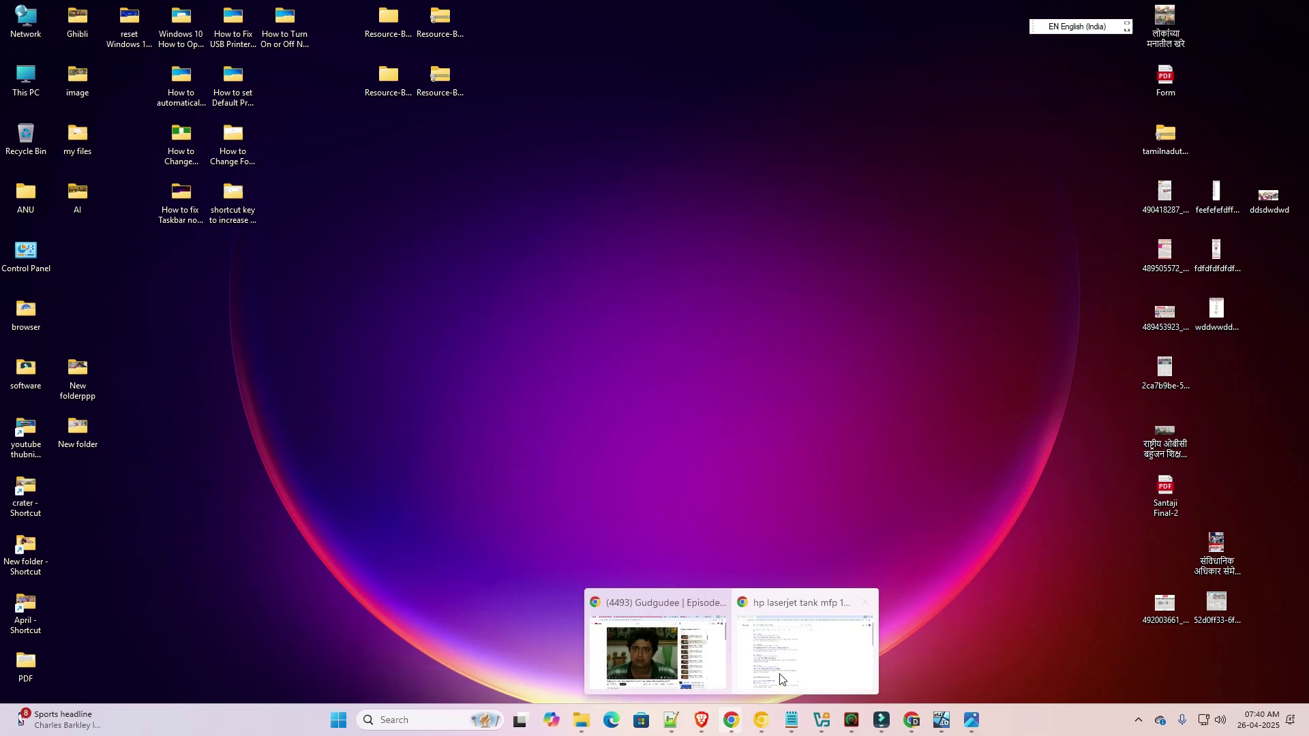
click(780, 665)
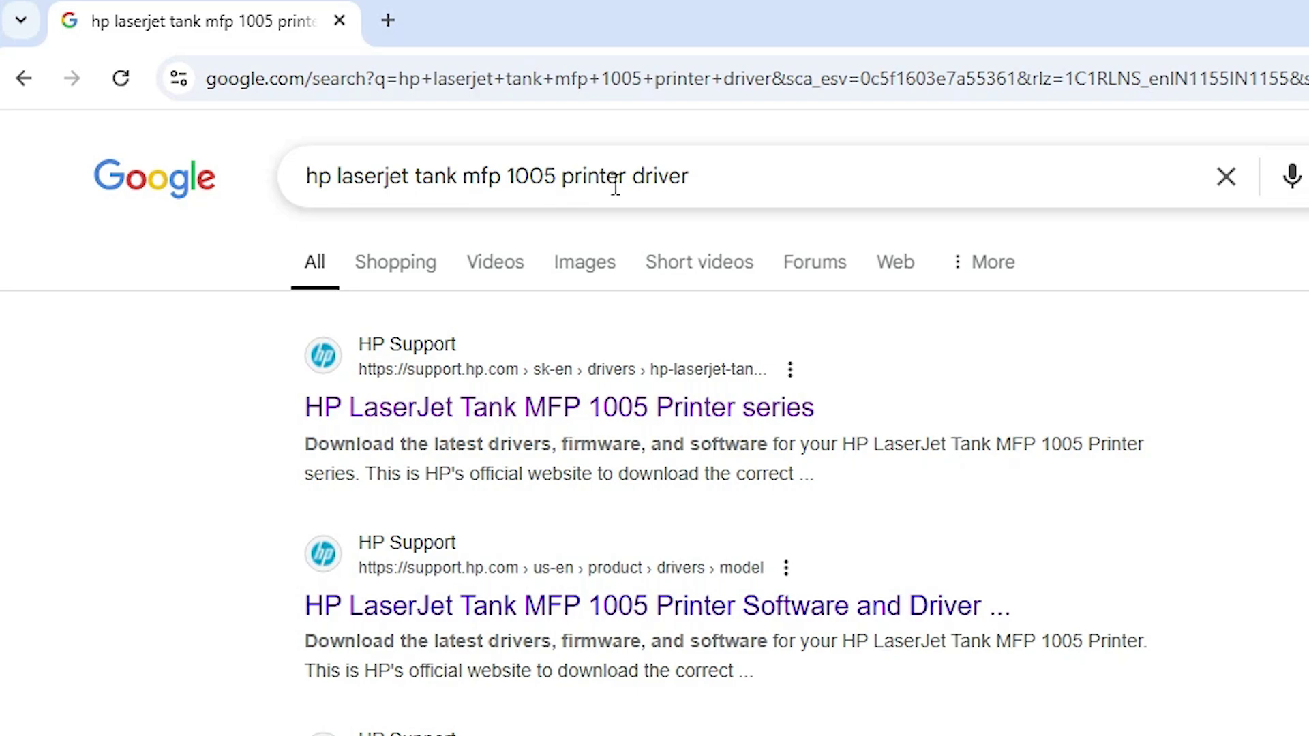
click(694, 182)
key(Return)
right_click(529, 409)
click(600, 433)
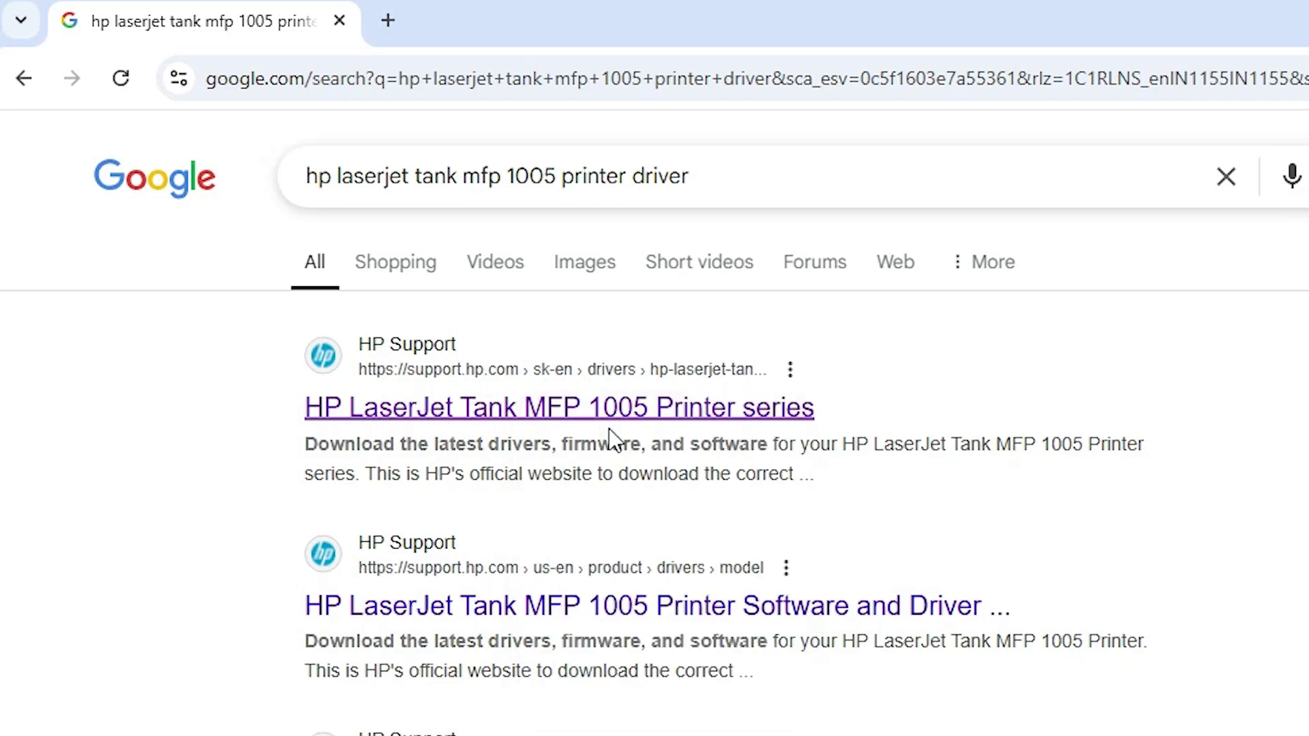
- On the HP Support drivers page, keep Windows and set the OS version to Windows 7 (64-bit)
click(538, 17)
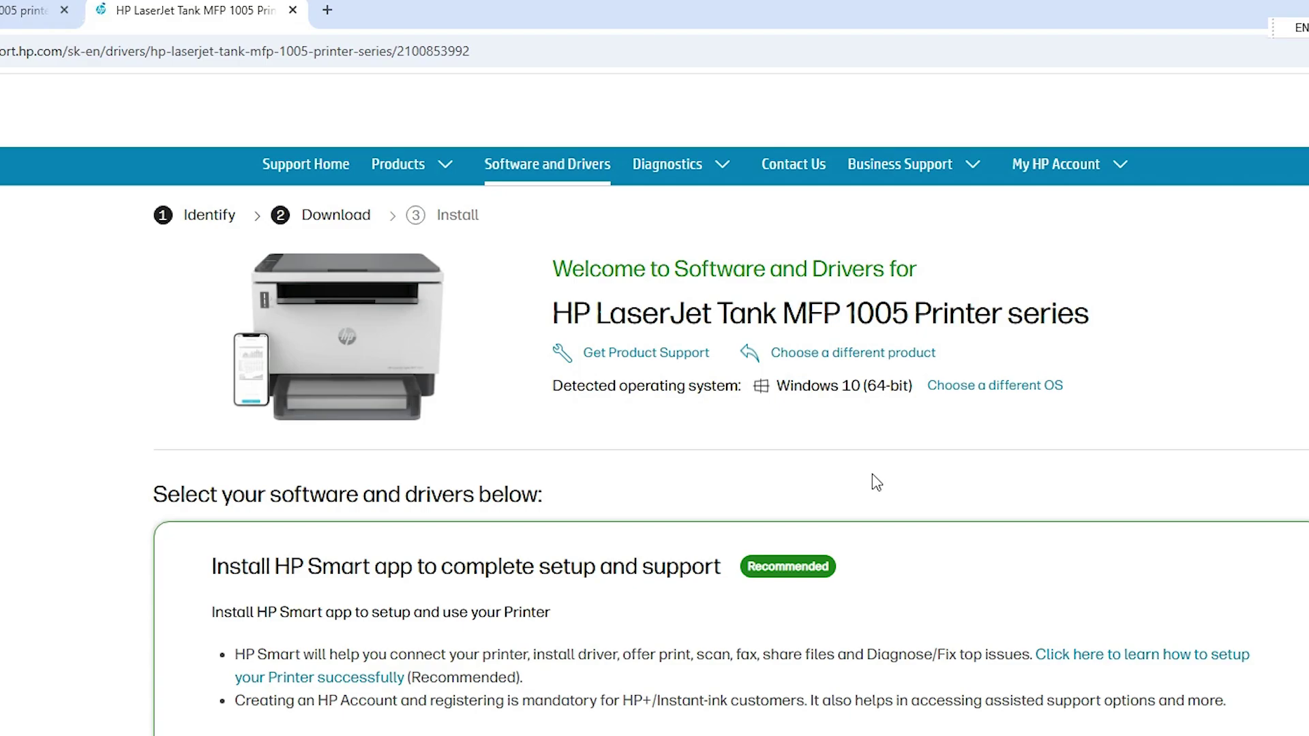
scroll(756, 397, down, 7)
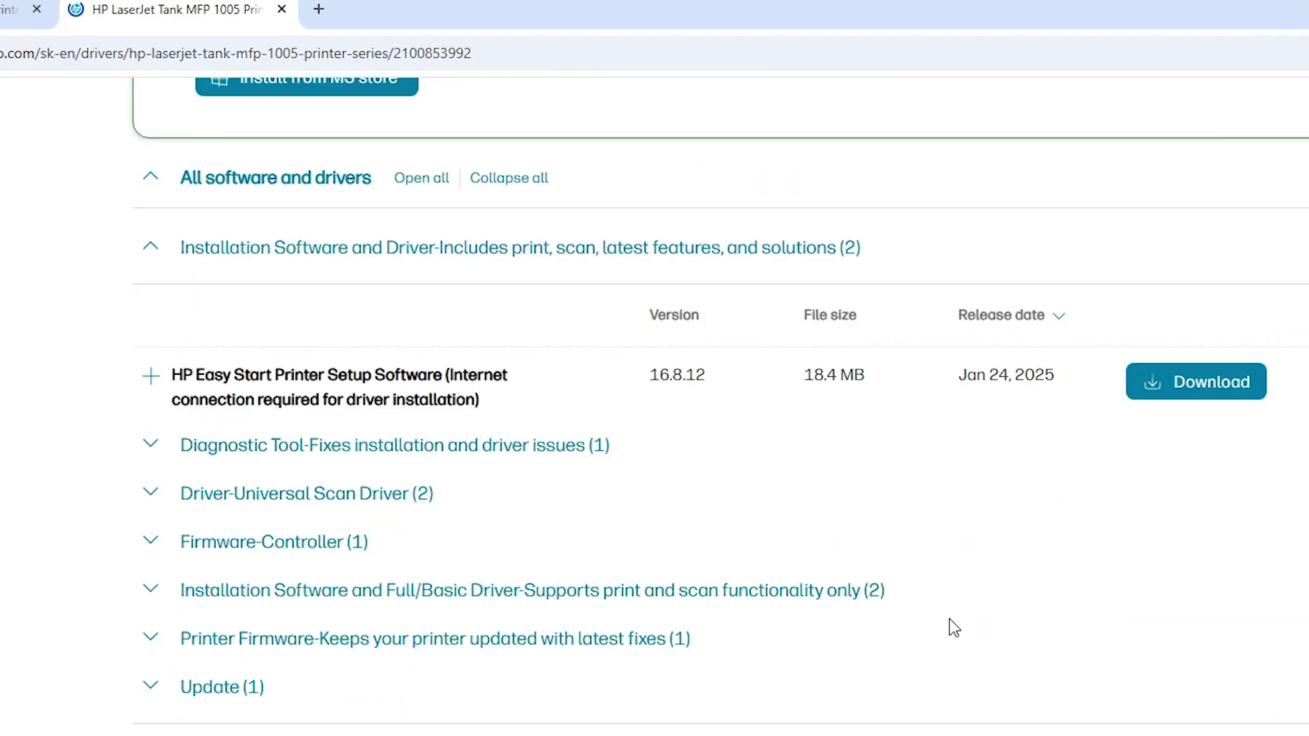
scroll(949, 626, up, 10)
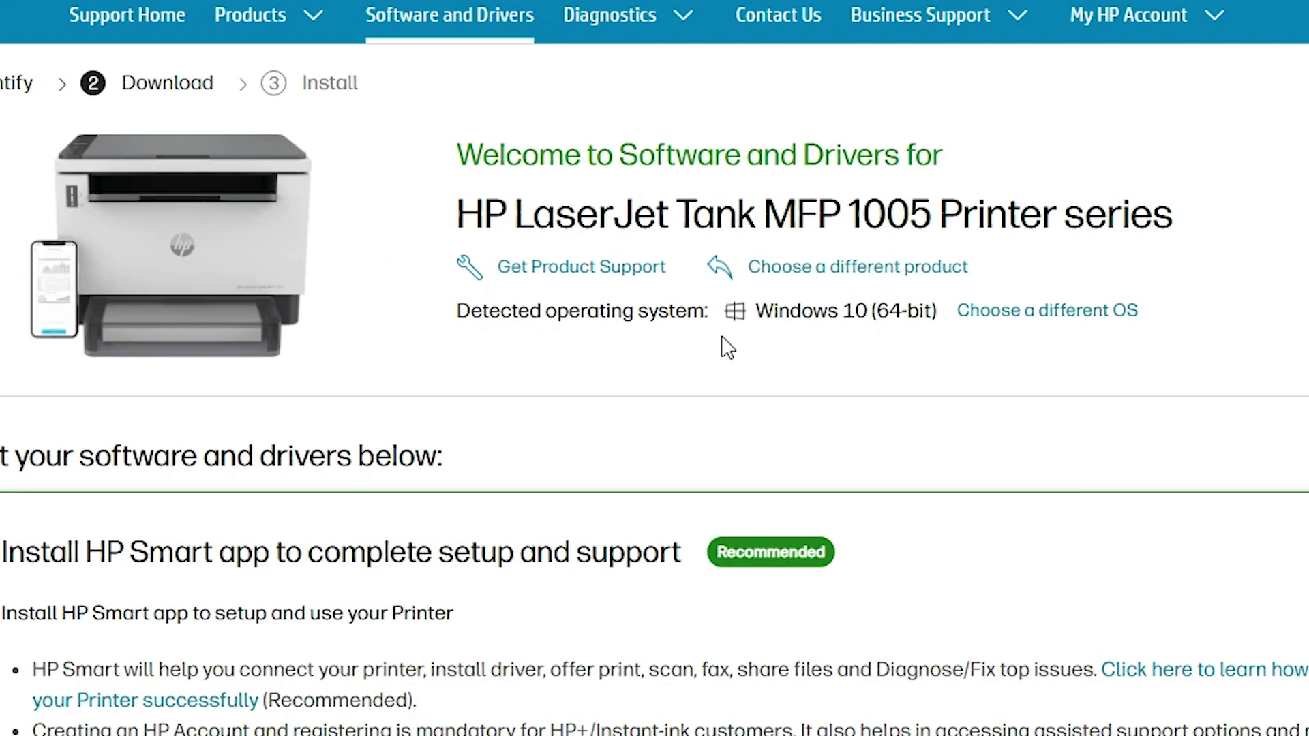
click(1082, 321)
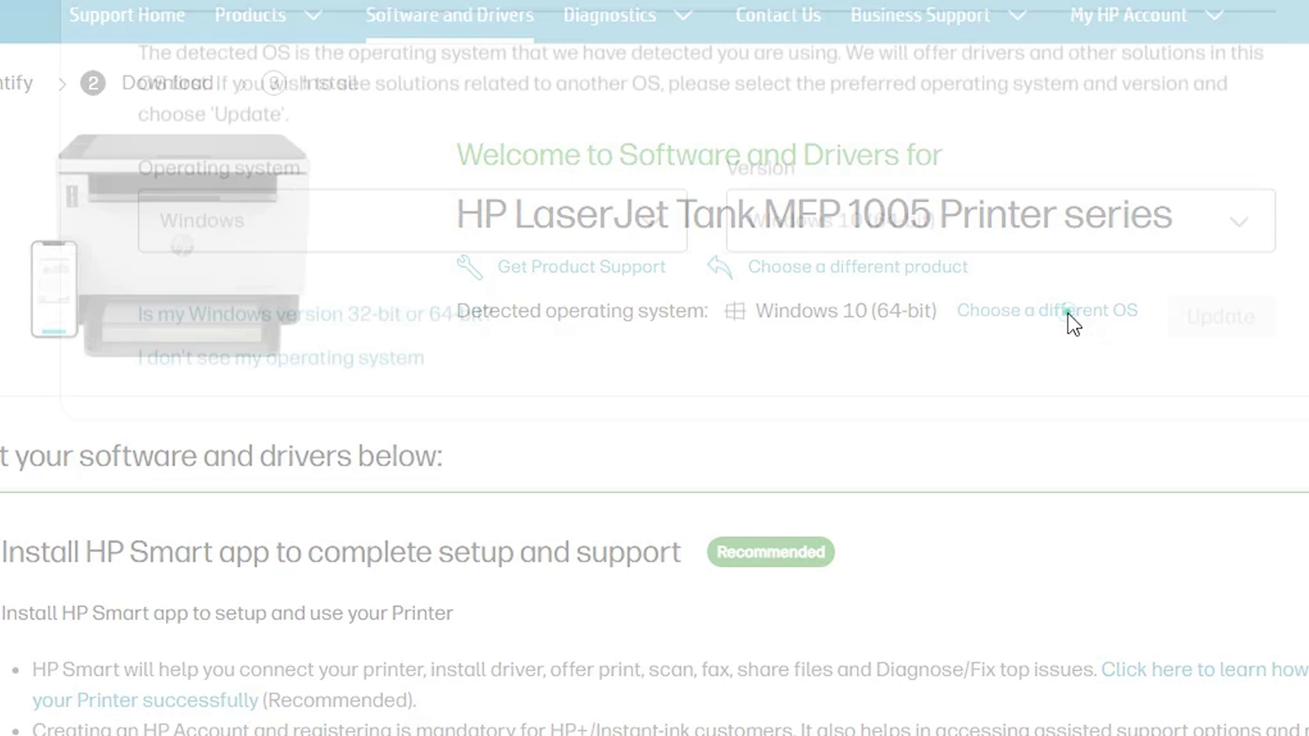
click(260, 328)
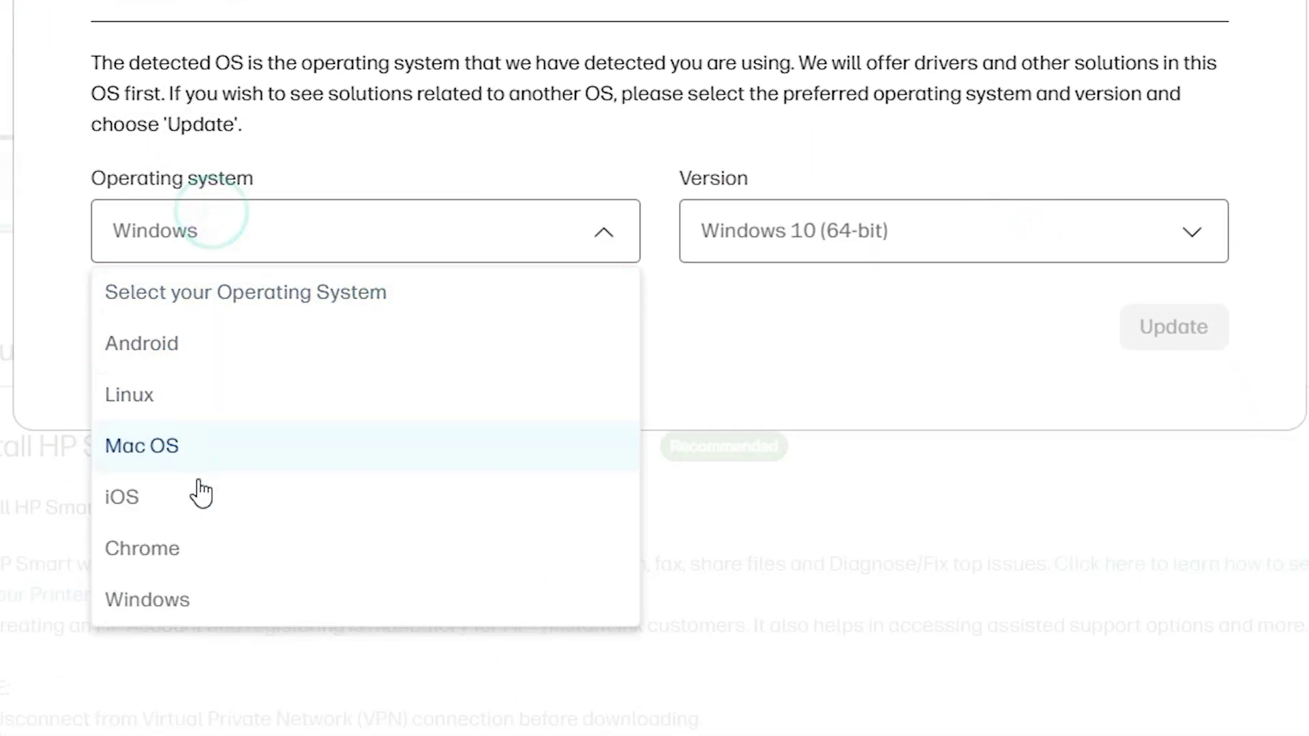
click(861, 191)
click(861, 232)
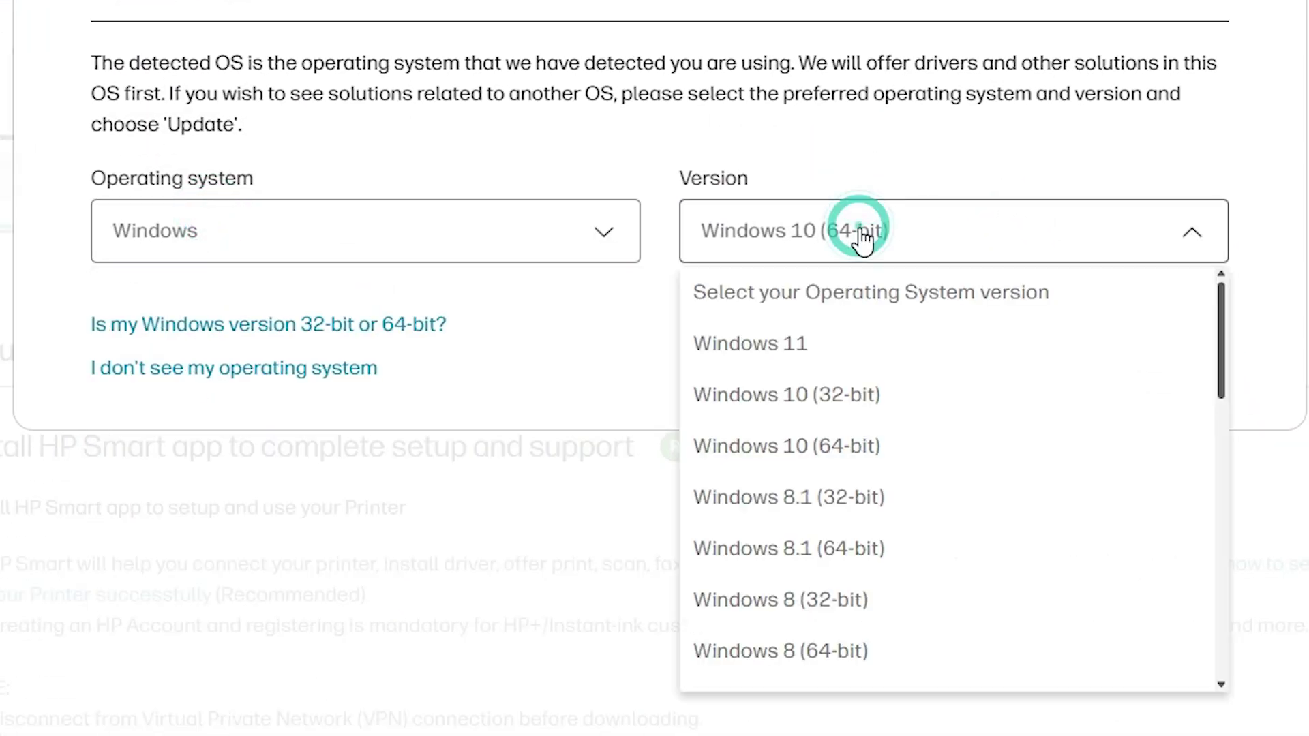
scroll(881, 388, down, 2)
scroll(882, 389, down, 5)
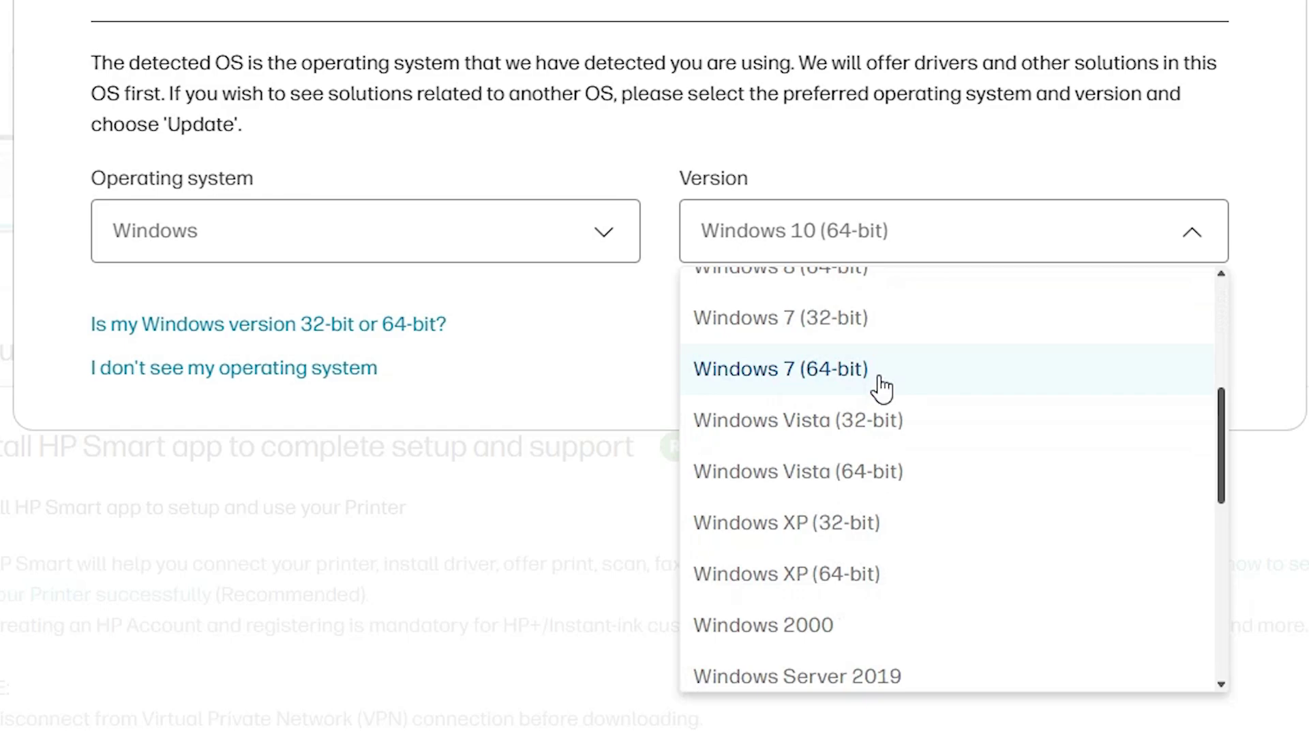
scroll(883, 388, up, 2)
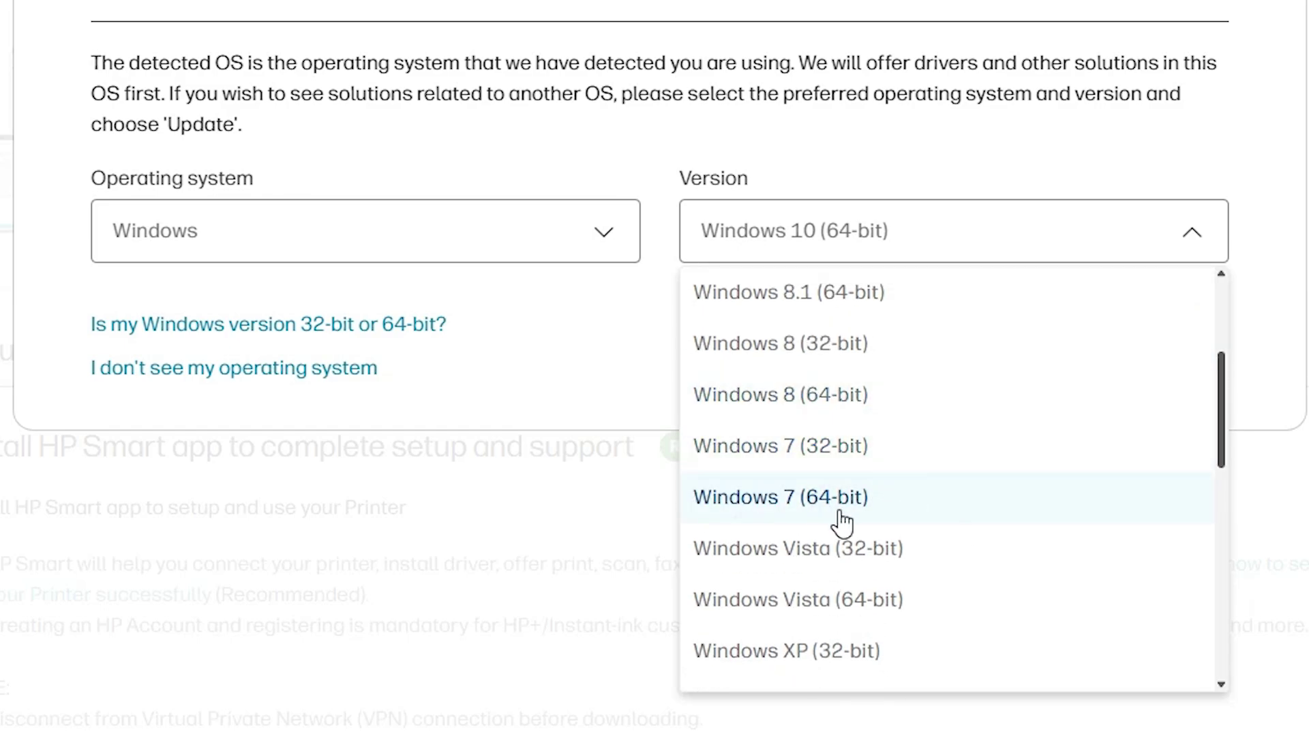
click(741, 508)
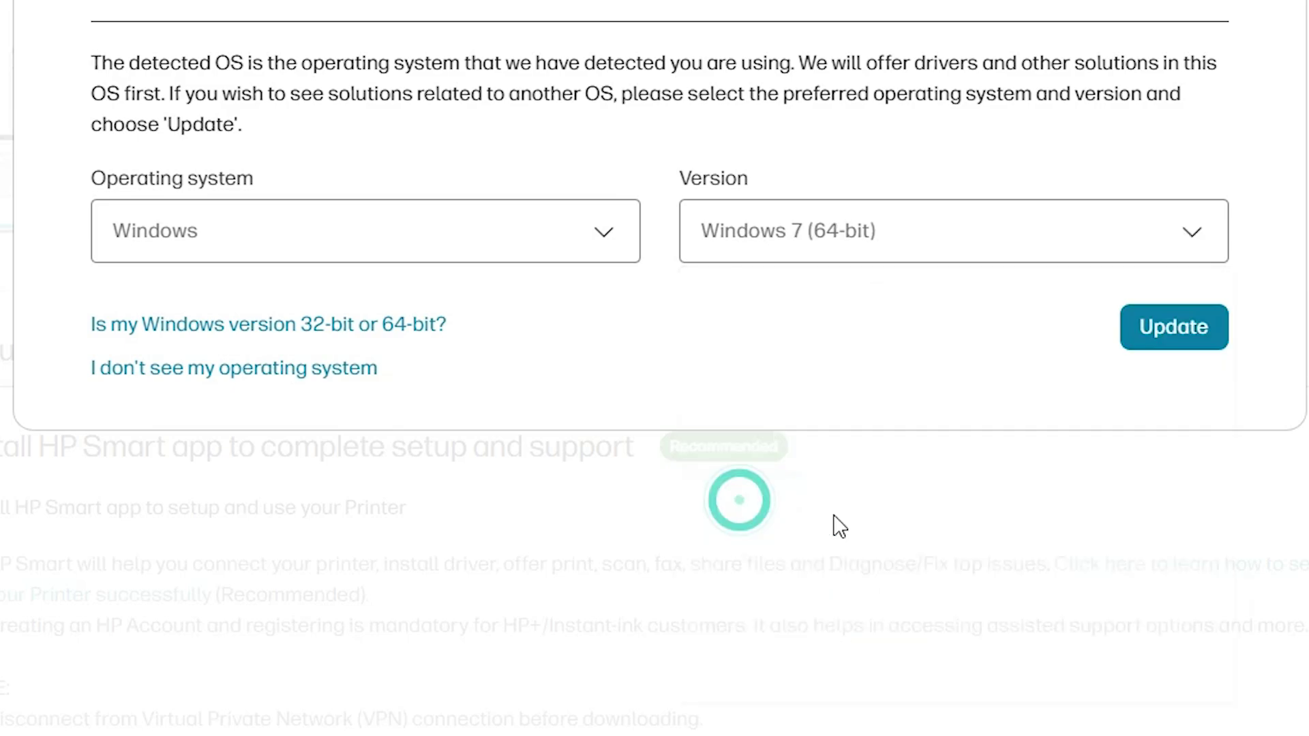
- Apply Windows 7 (64-bit) and download the 201.1 MB EasyStart Printer Setup Software (Offline Use Only)
click(1167, 321)
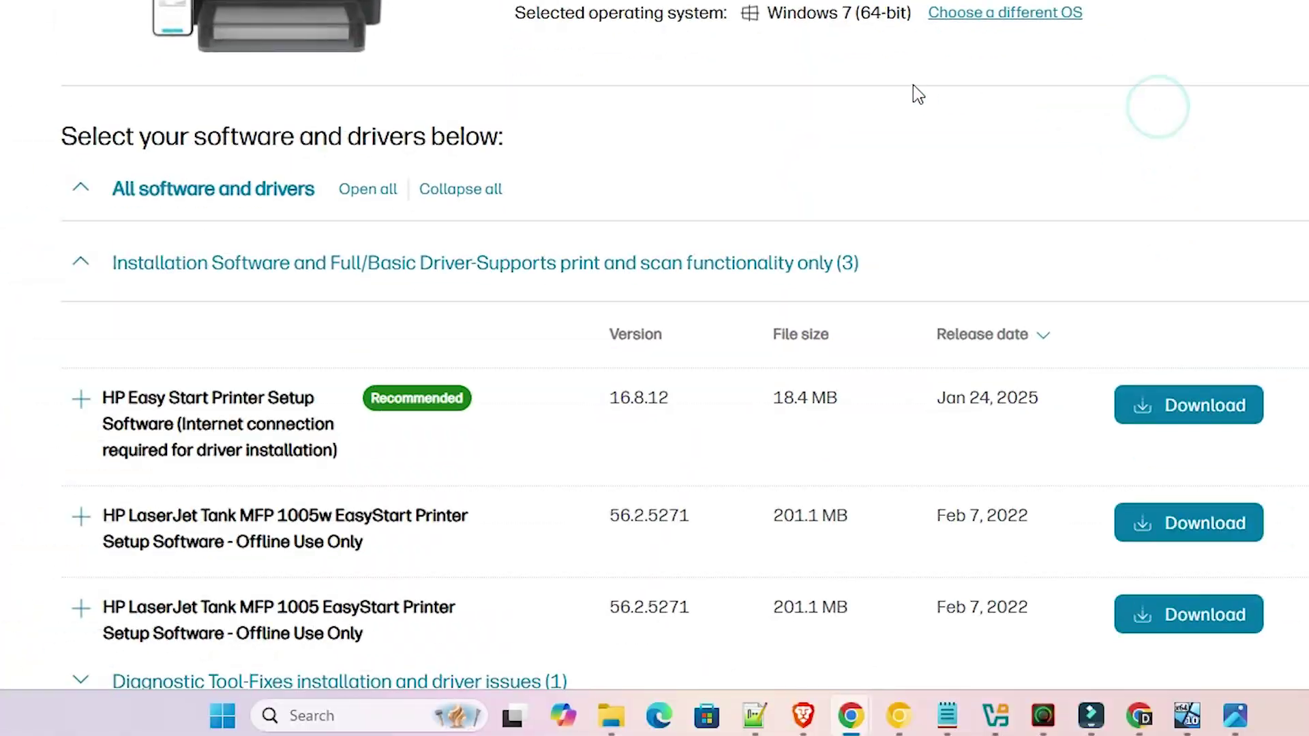
scroll(873, 302, down, 5)
scroll(46, 388, up, 1)
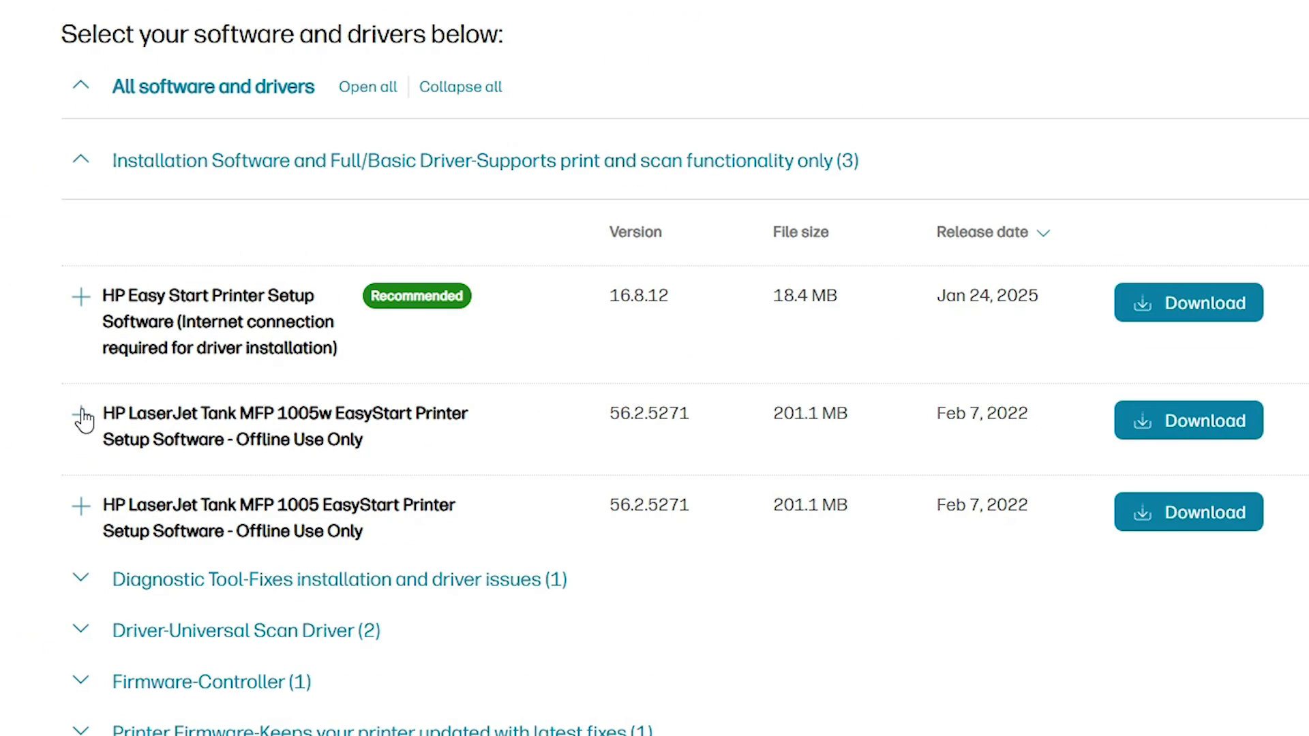
scroll(372, 409, up, 3)
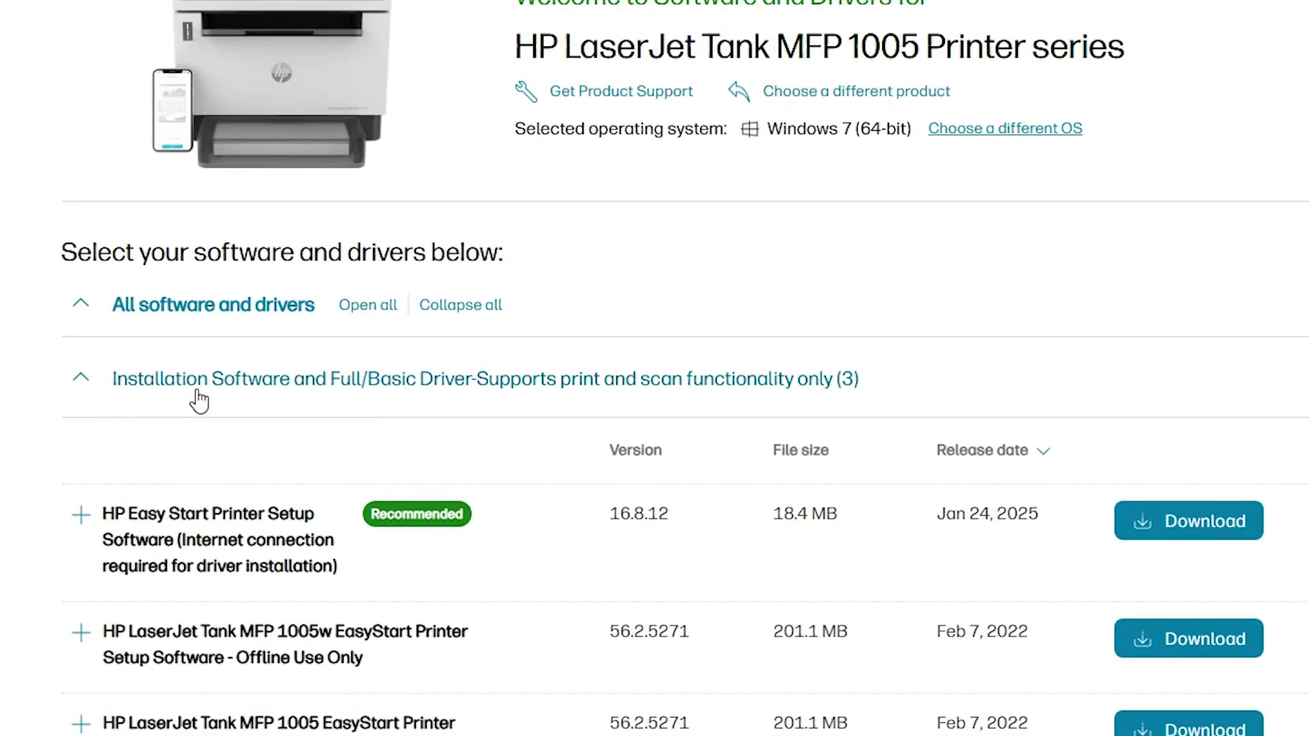
scroll(138, 495, down, 3)
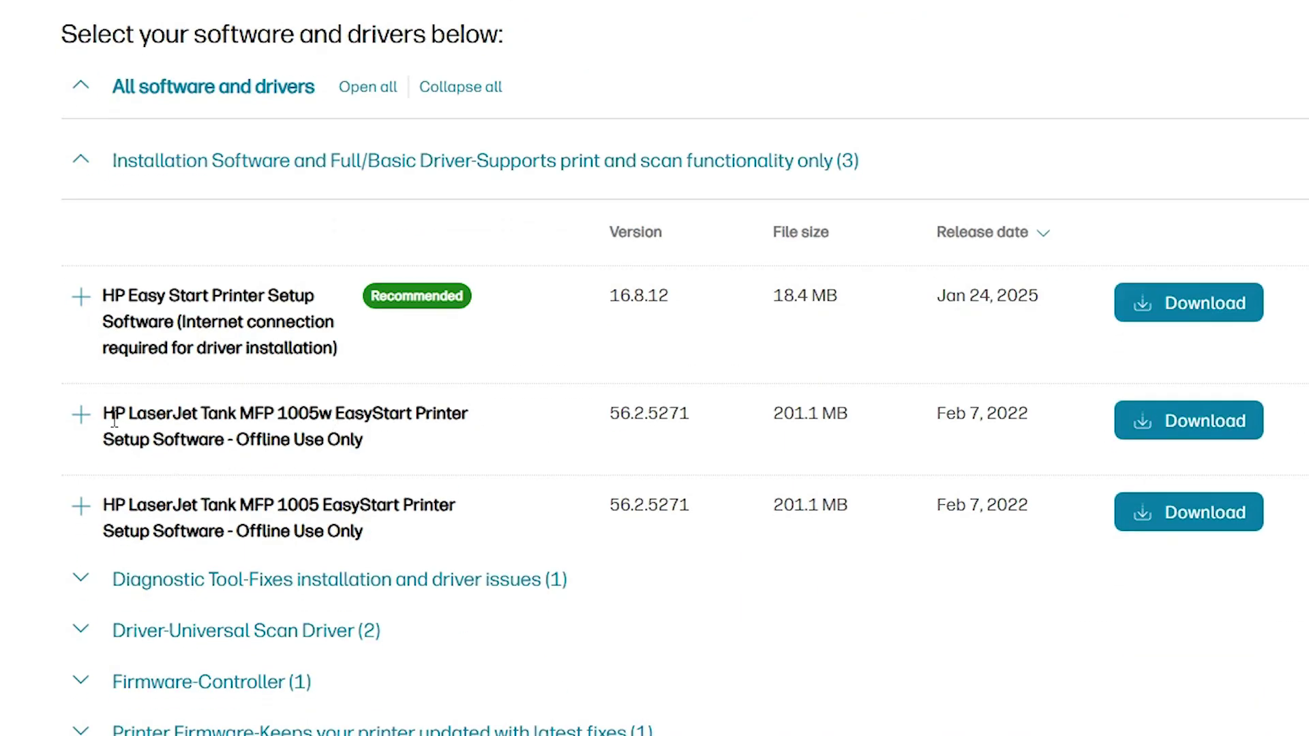
drag(141, 407, 276, 436)
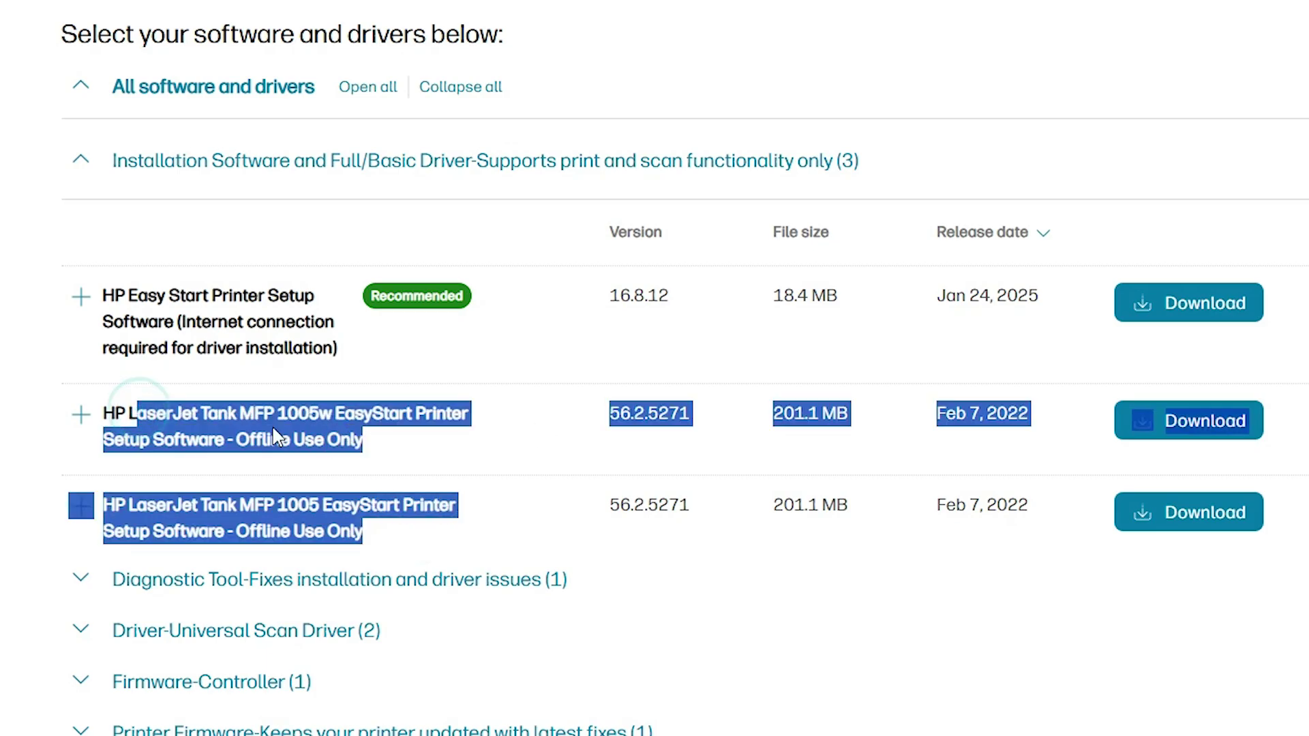
click(10, 468)
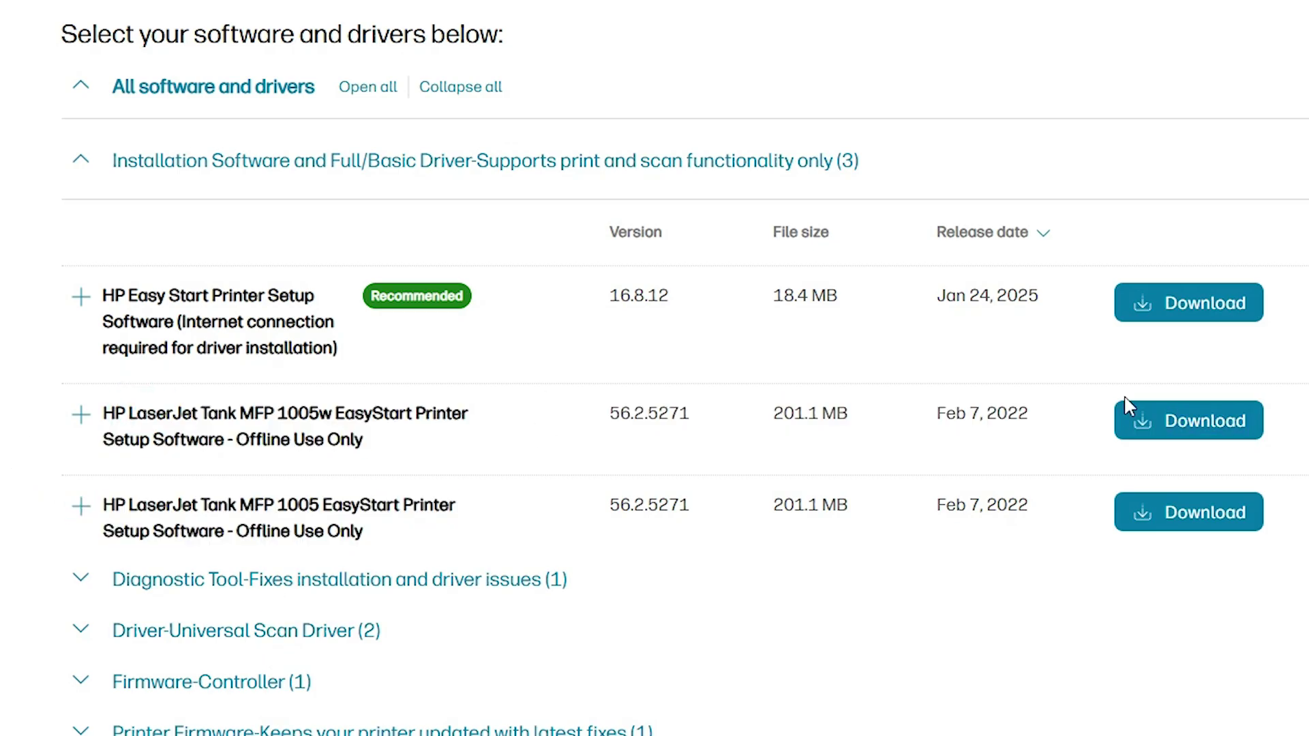
click(1146, 420)
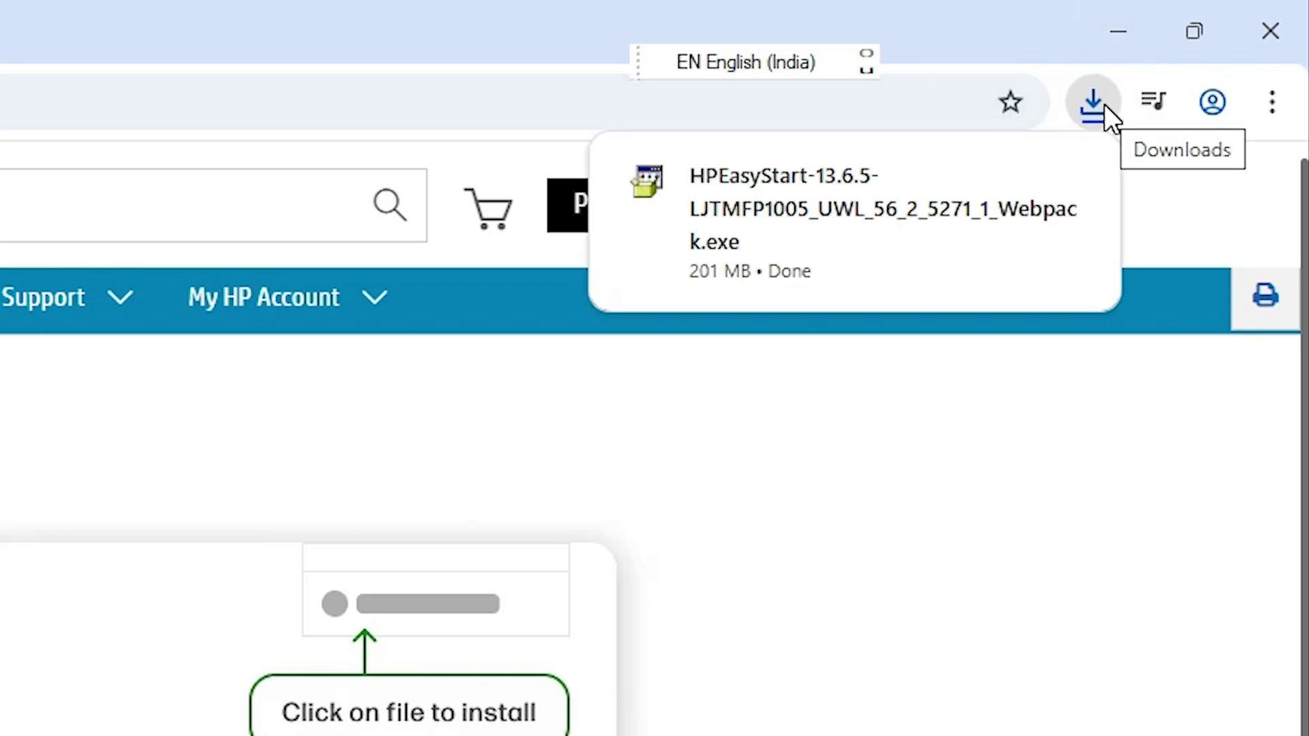
- Move the HPEasyStart setup file from Downloads onto the desktop and close the Downloads window
click(1005, 178)
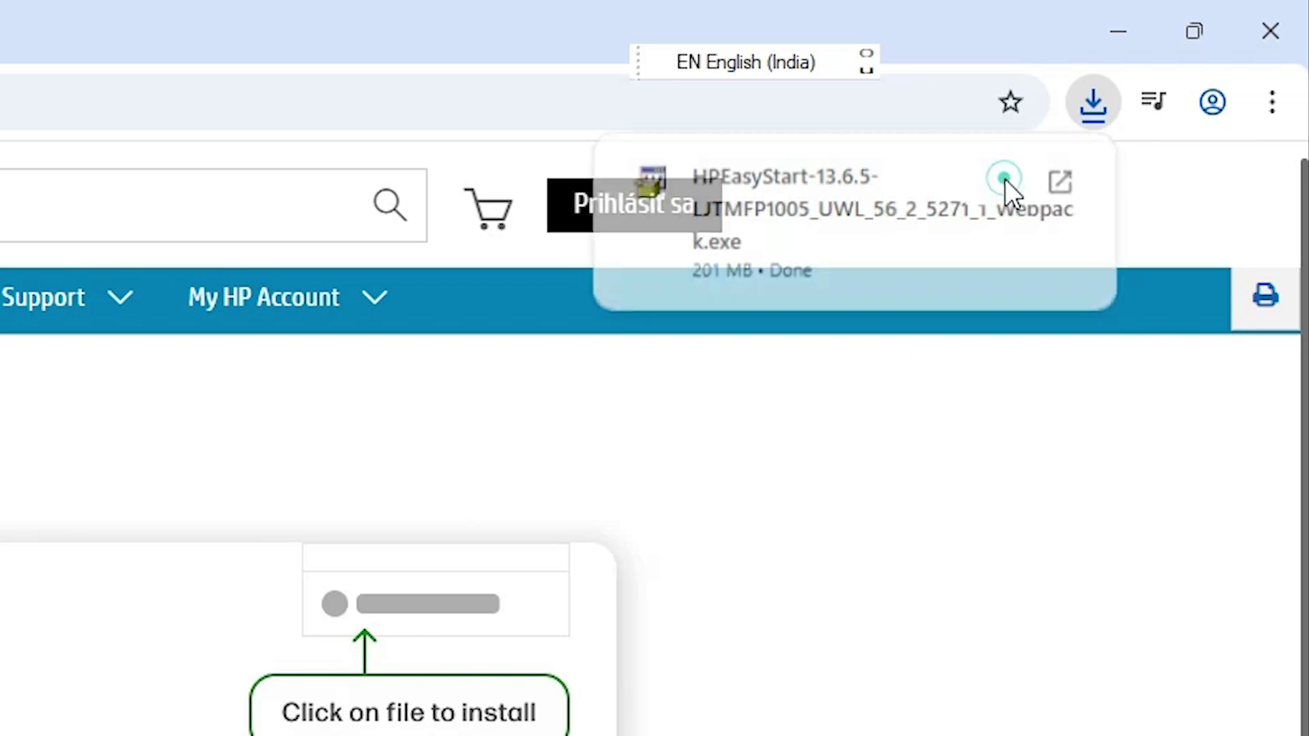
click(1118, 38)
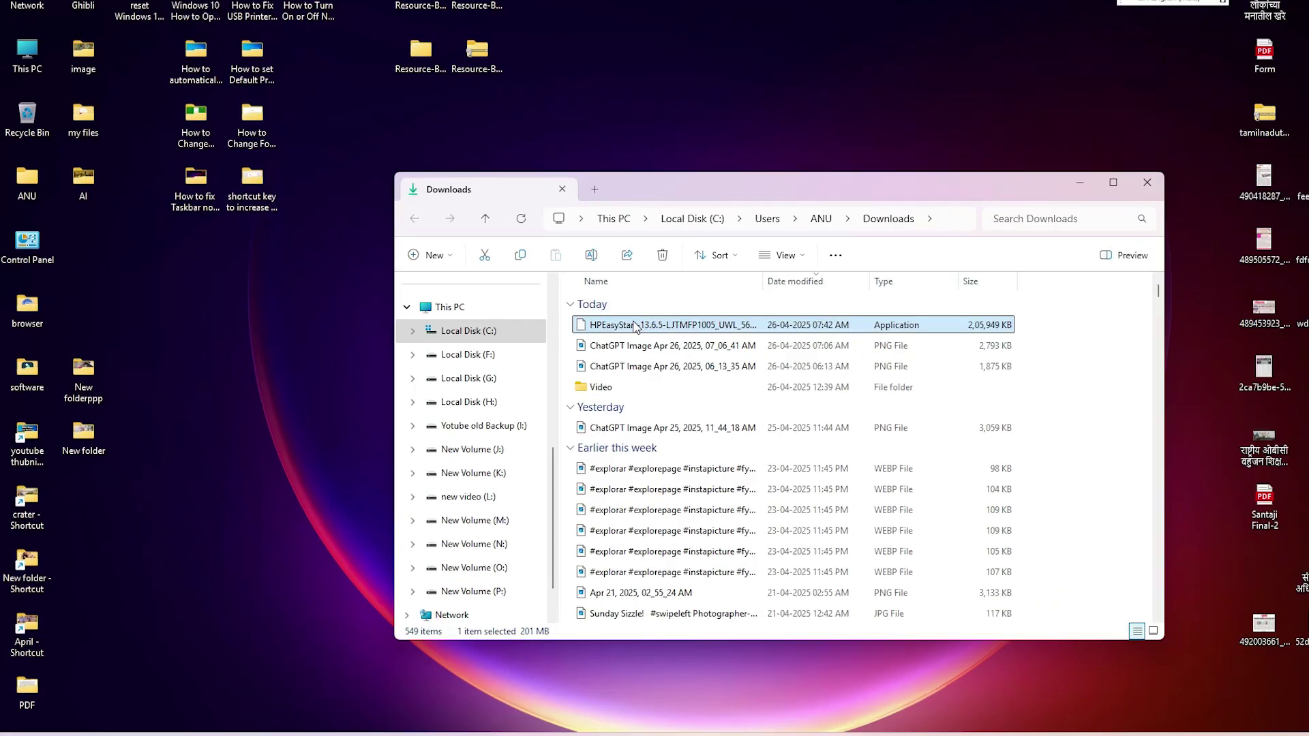
drag(929, 304, 416, 382)
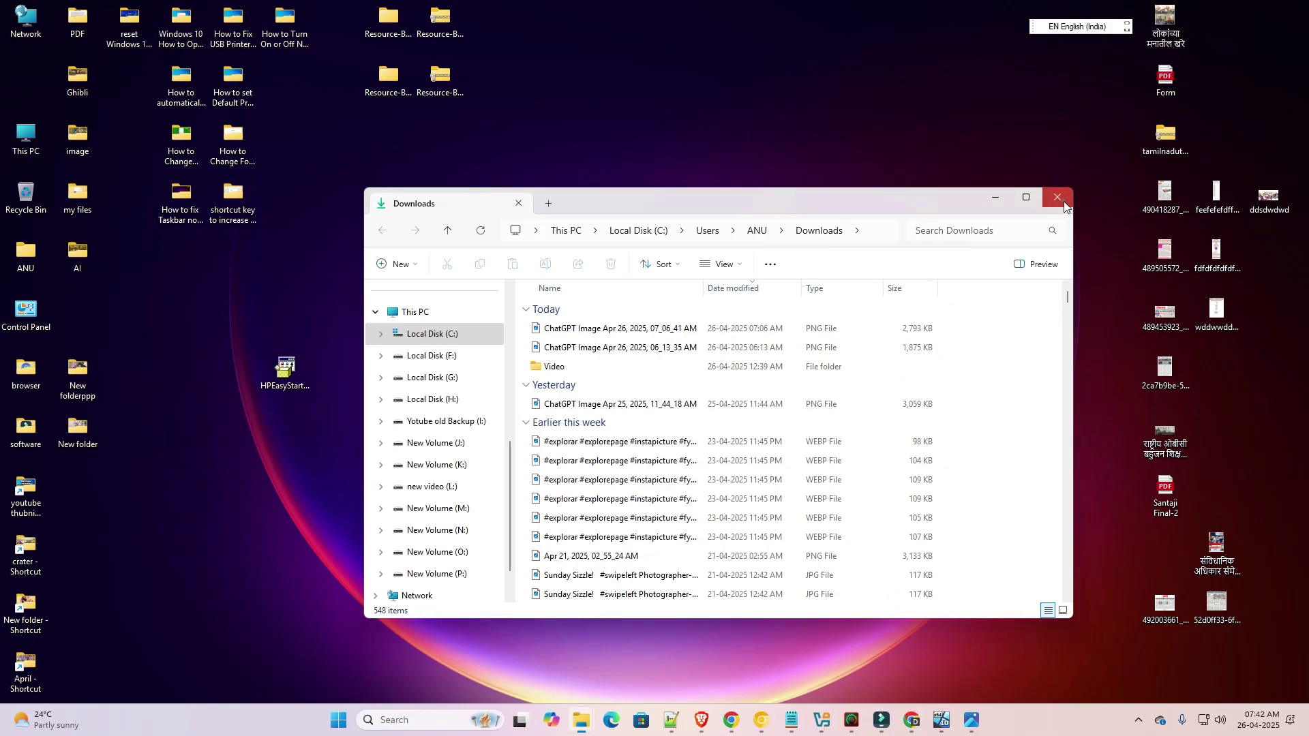
click(1063, 201)
drag(279, 368, 238, 352)
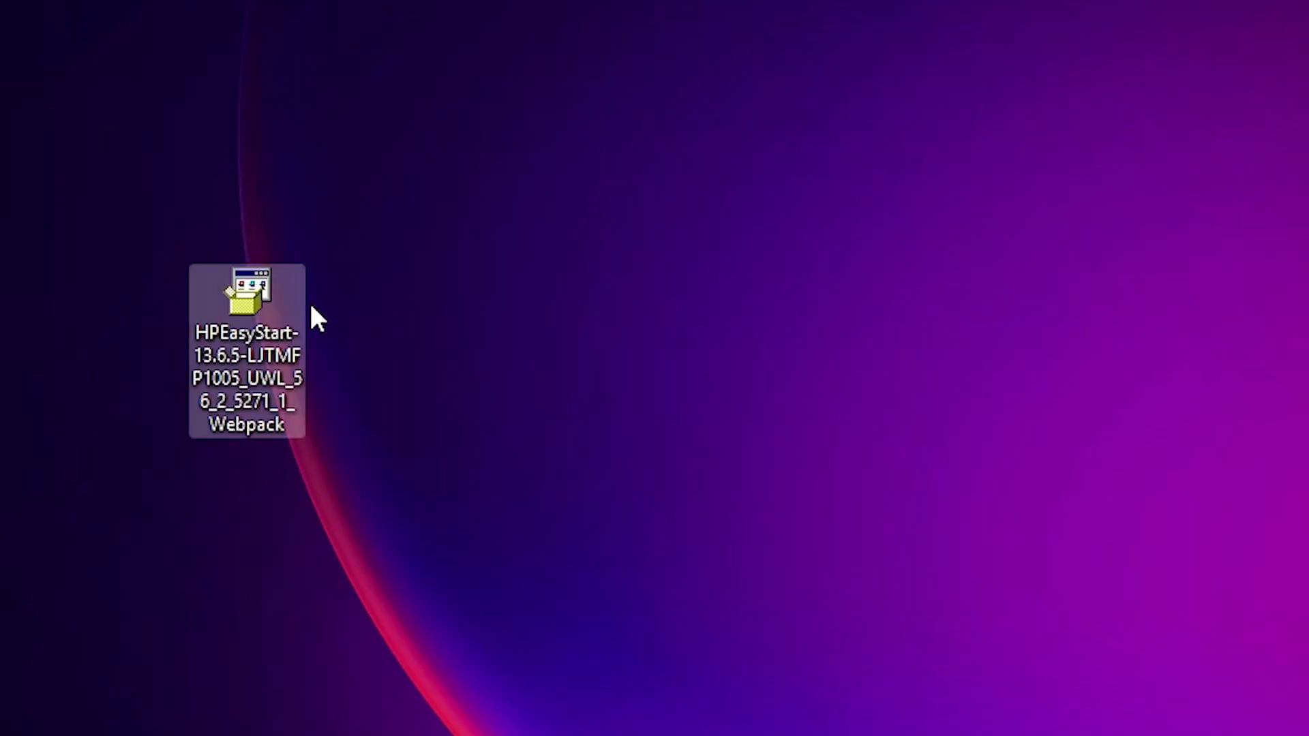
- Extract the HPEasyStart setup package to the suggested desktop location
right_click(278, 304)
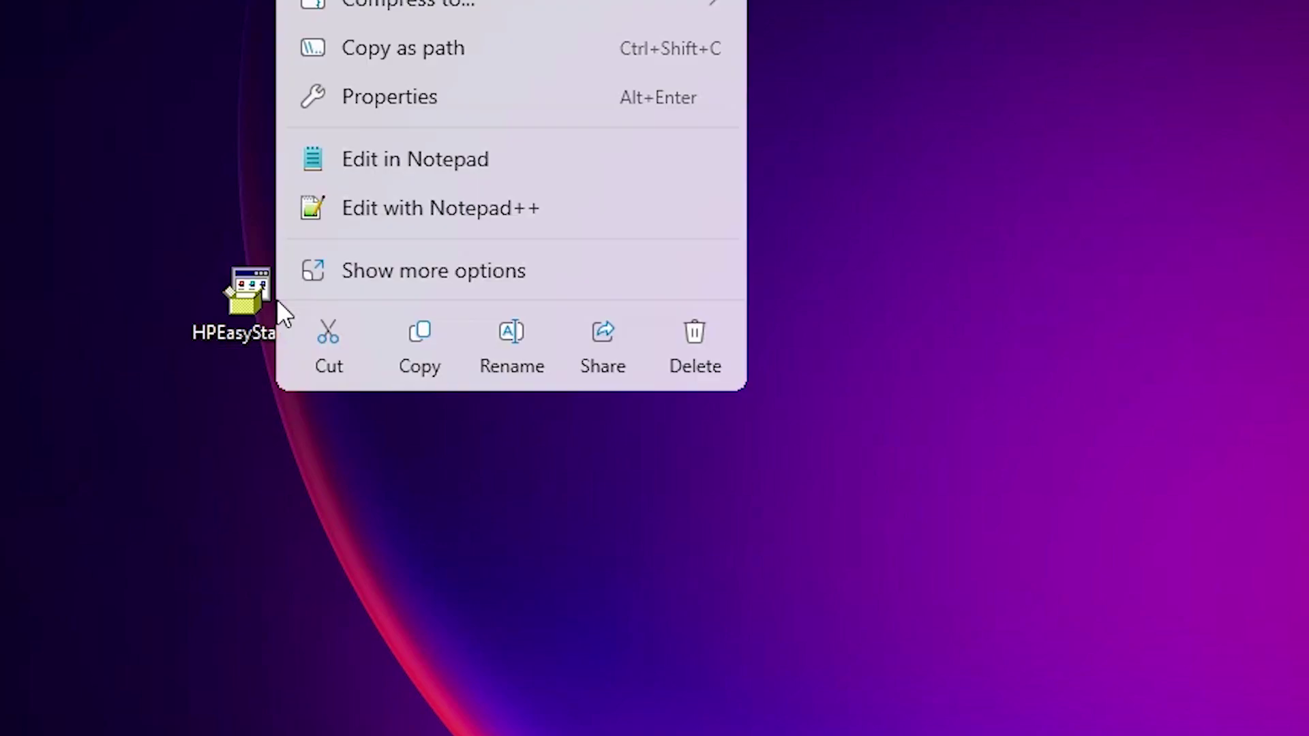
click(465, 284)
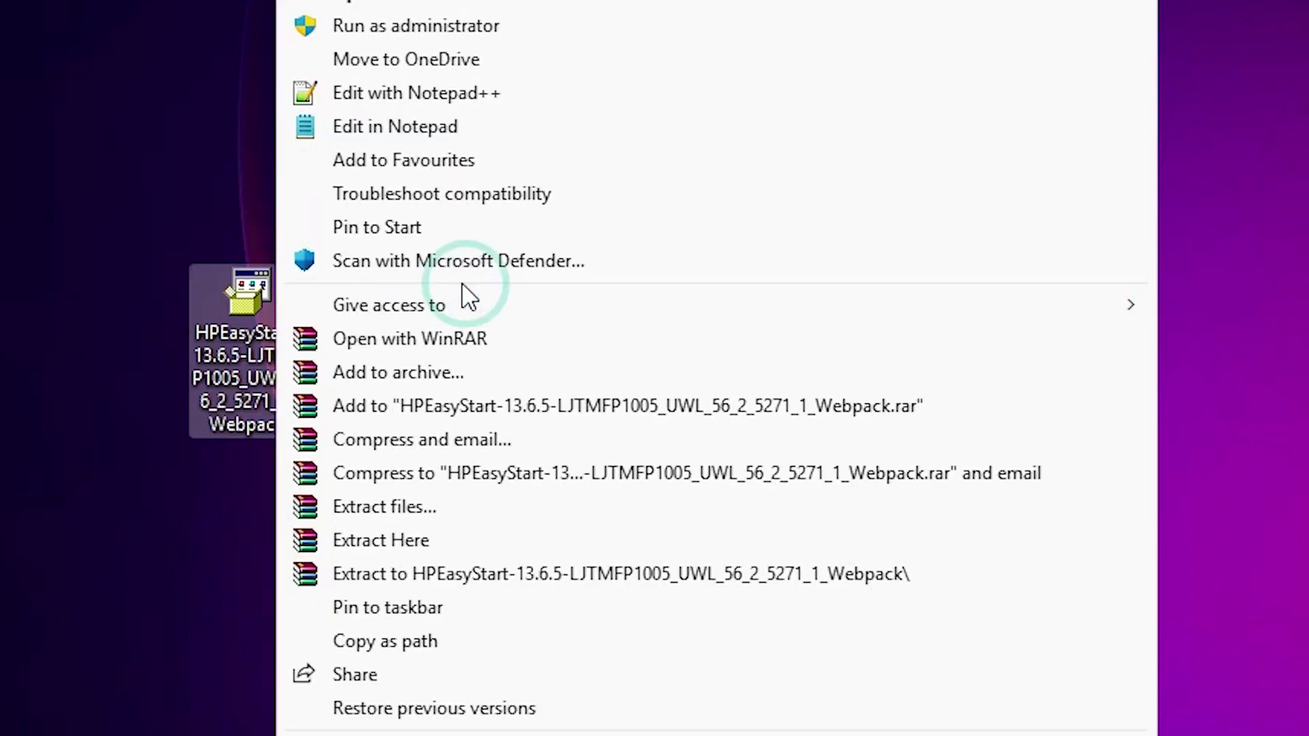
click(429, 508)
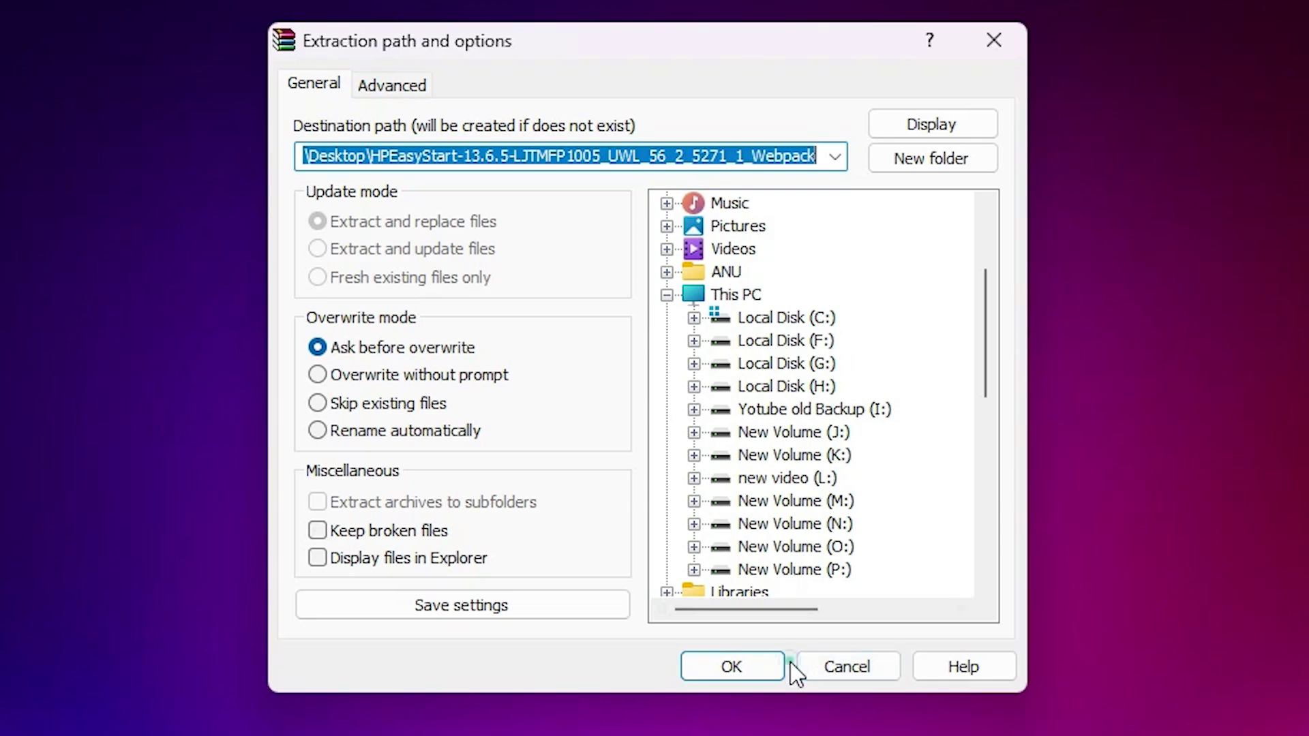
click(838, 653)
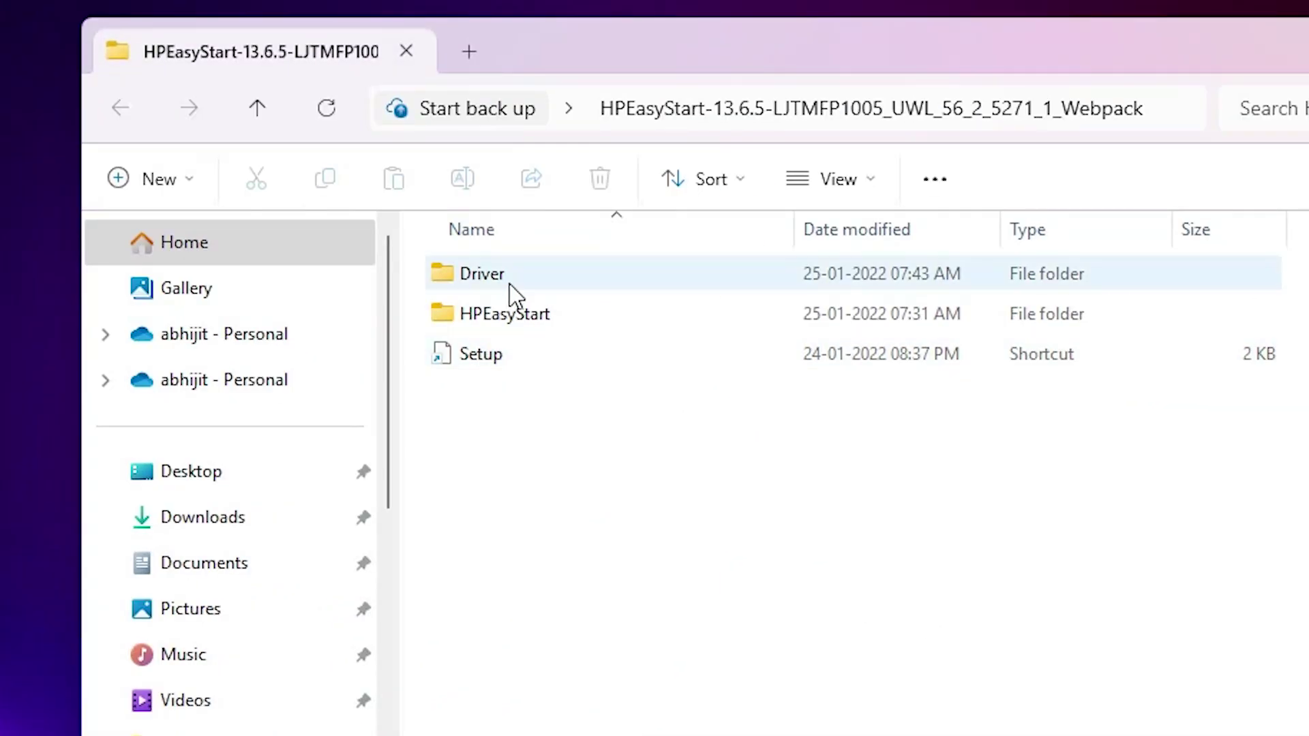
- Check the extracted Driver folder, close it, and launch the HPEasyStart installer
double_click(510, 276)
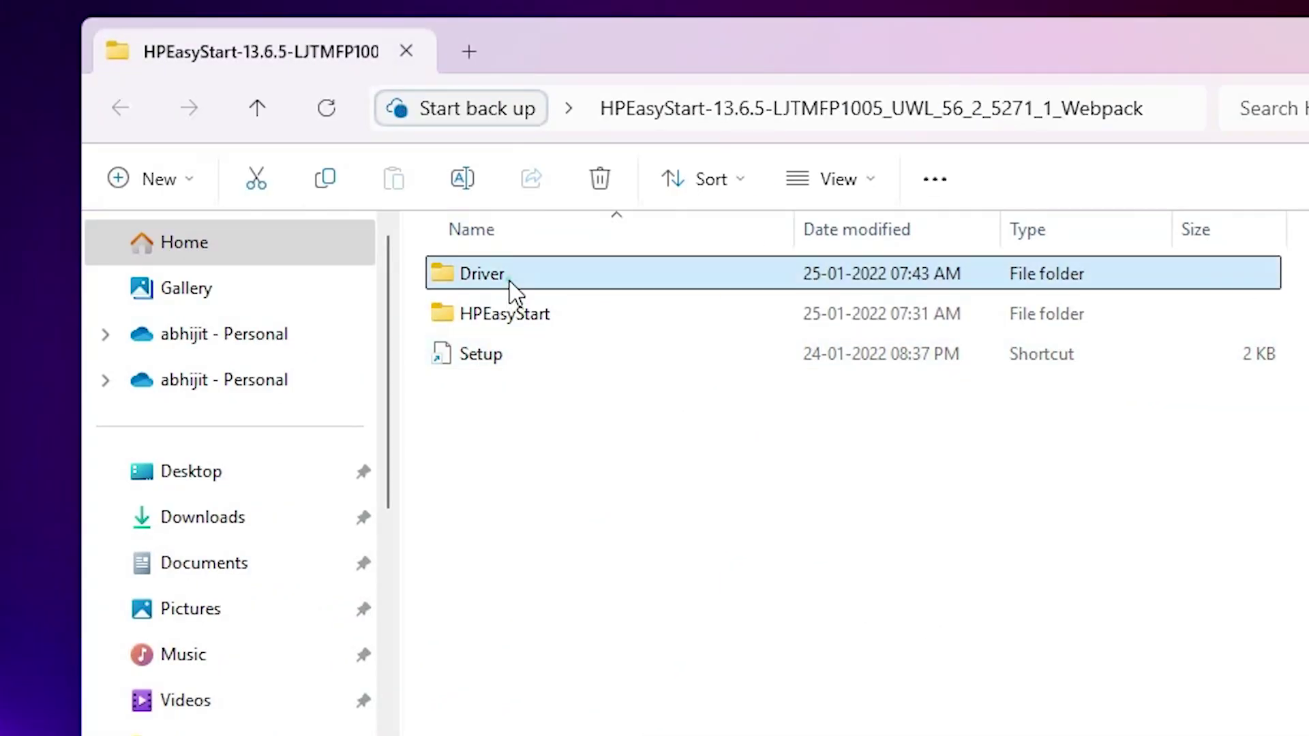
scroll(738, 665, down, 15)
scroll(702, 706, up, 10)
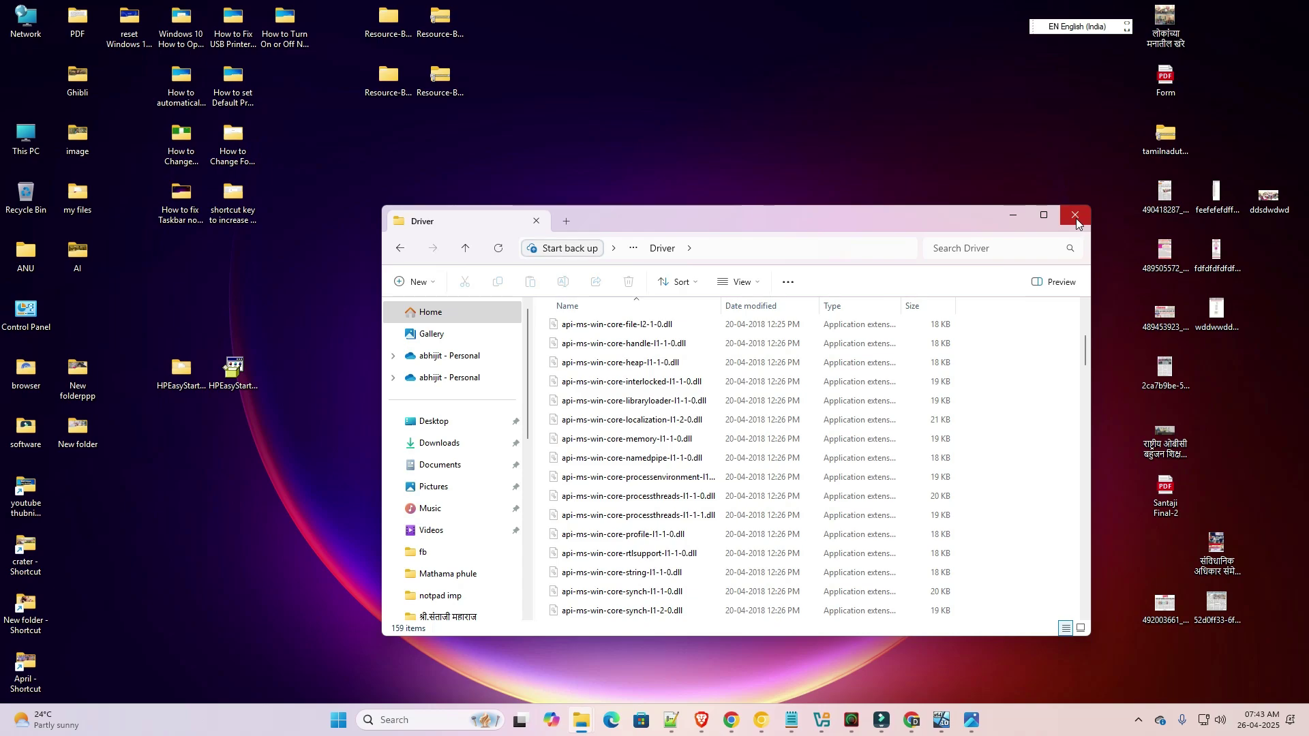
click(1281, 136)
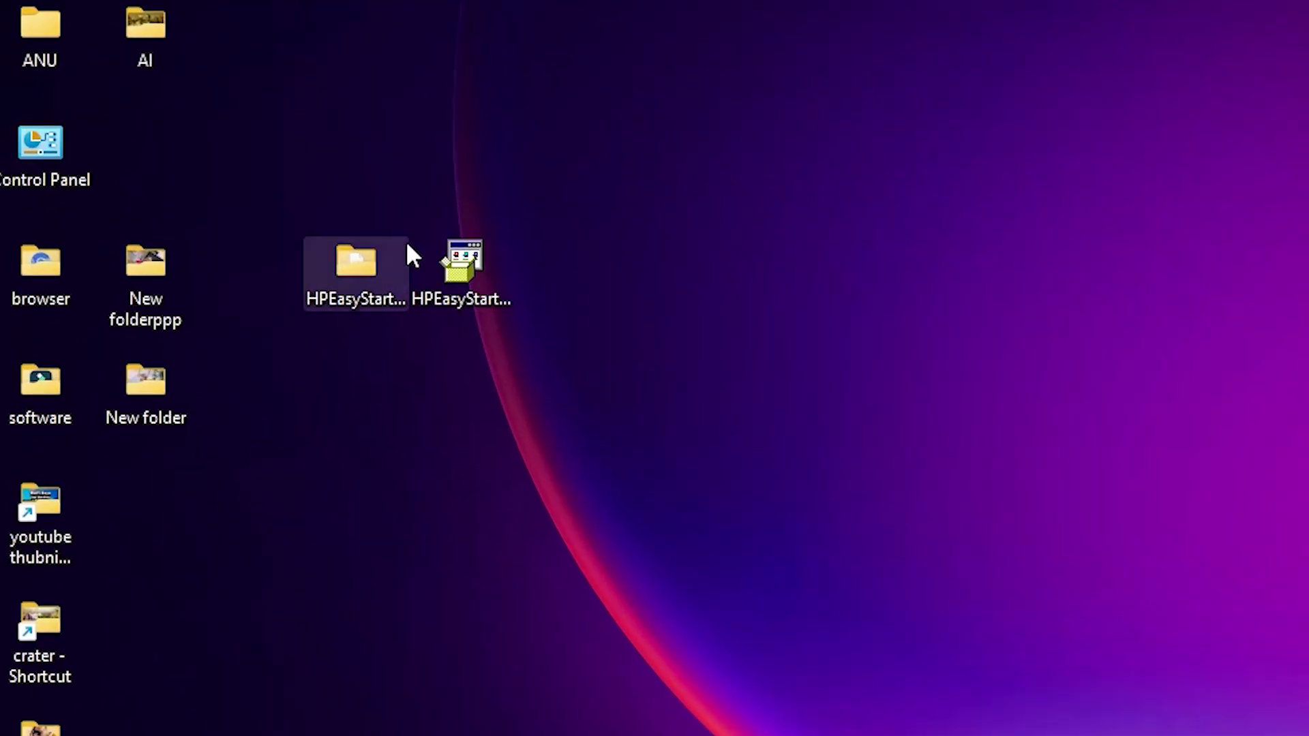
double_click(225, 366)
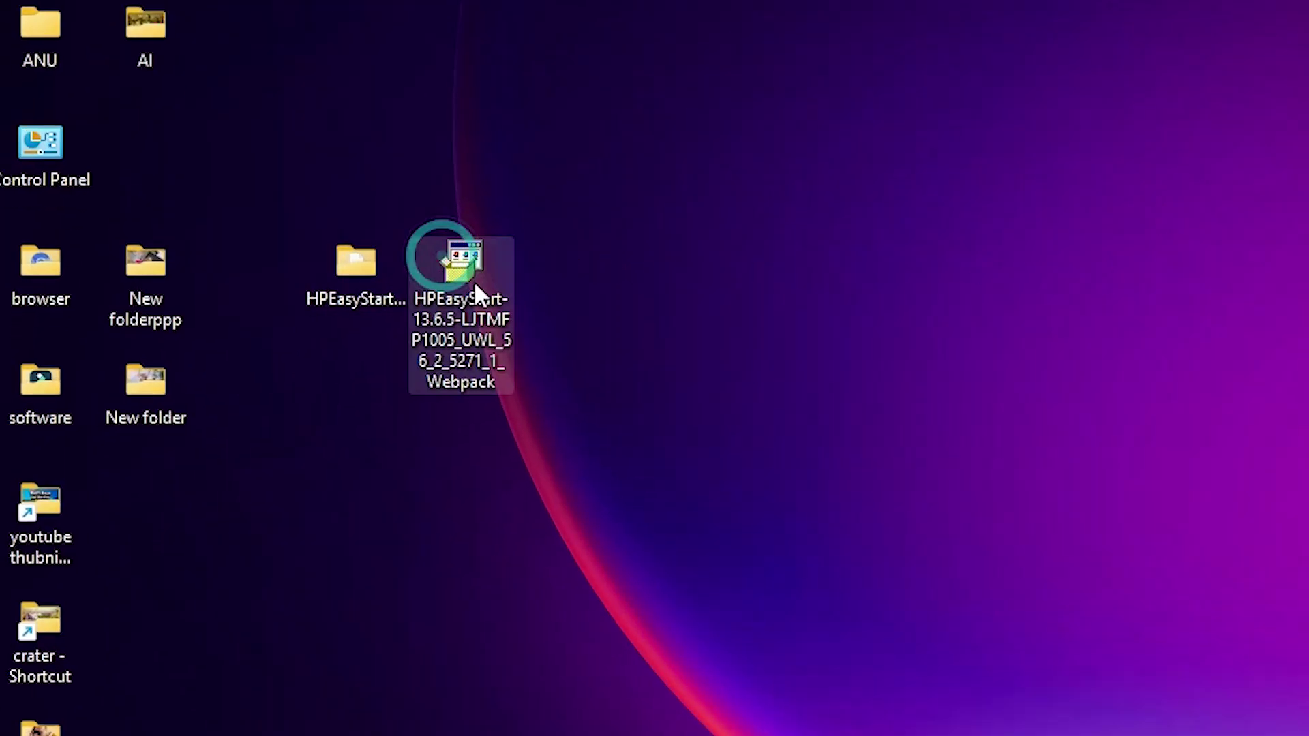
click(844, 253)
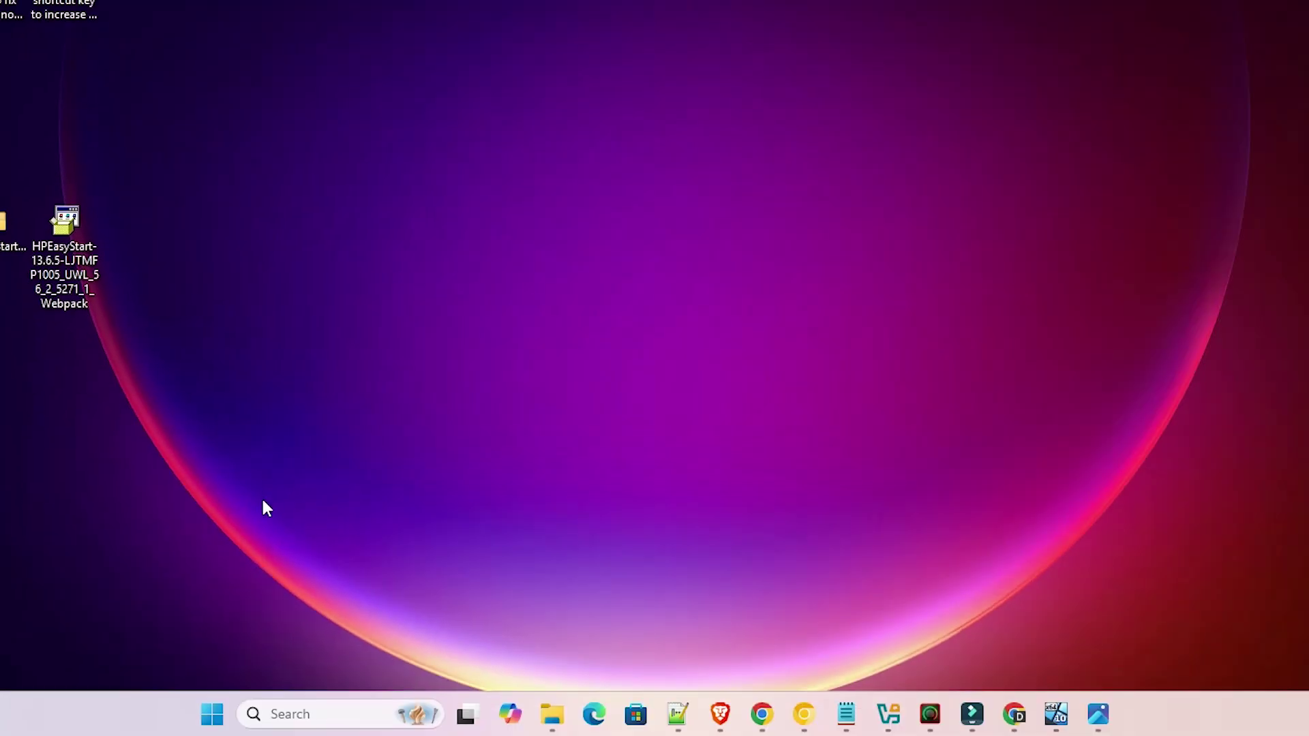
- Open Printers & scanners from a Start search for 'pr', scan for devices, and choose manual printer setup
click(210, 723)
click(208, 728)
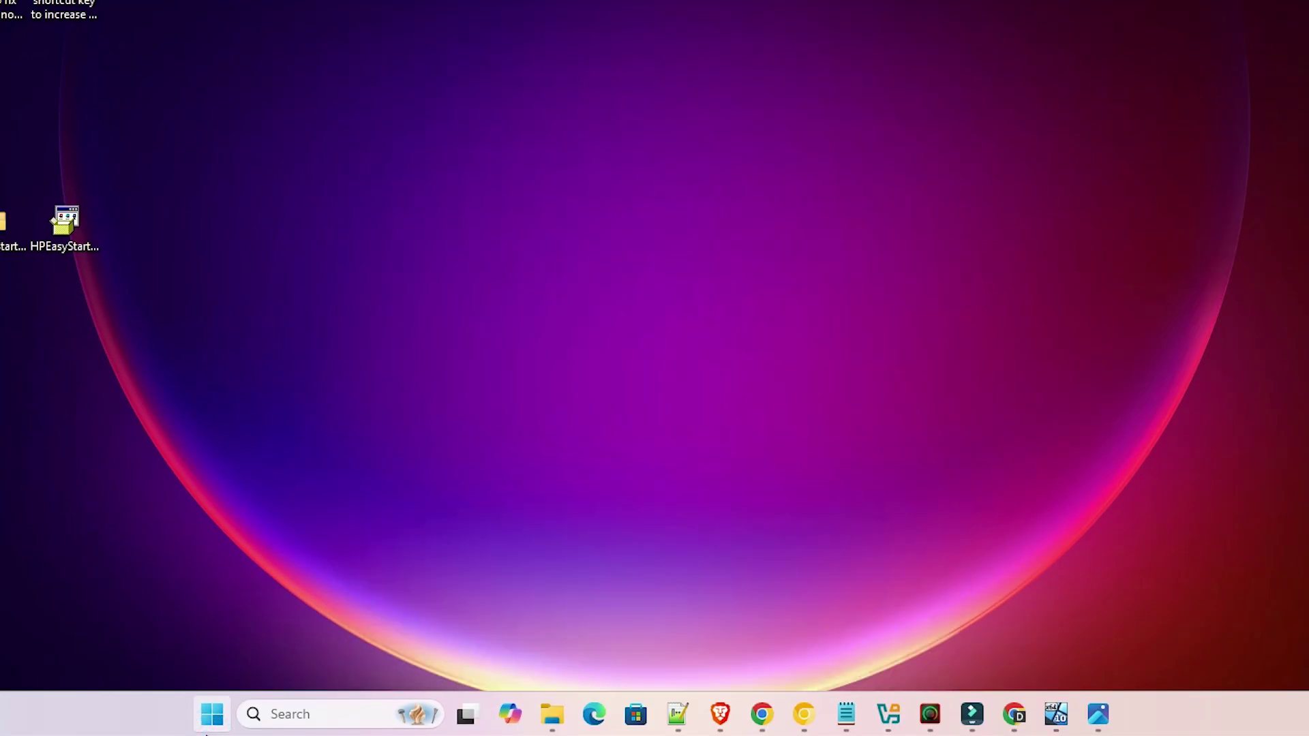
click(208, 729)
text(pri)
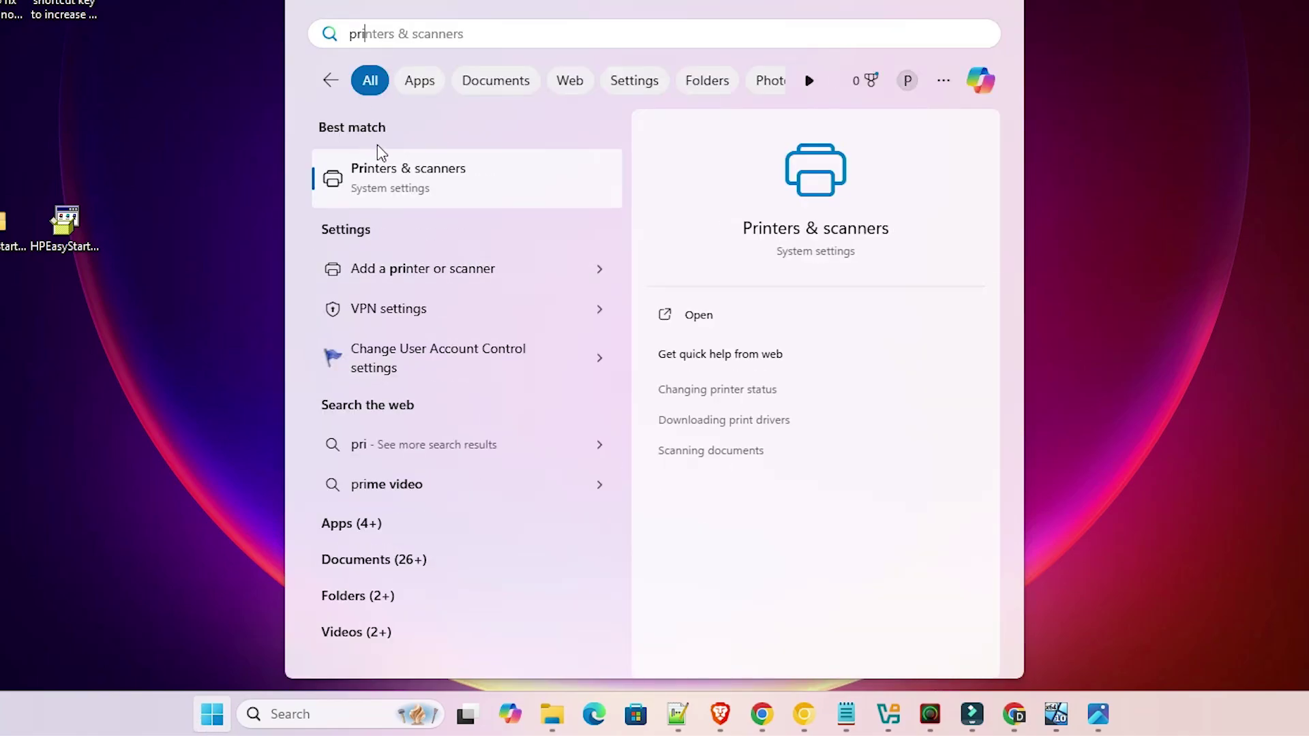
click(407, 166)
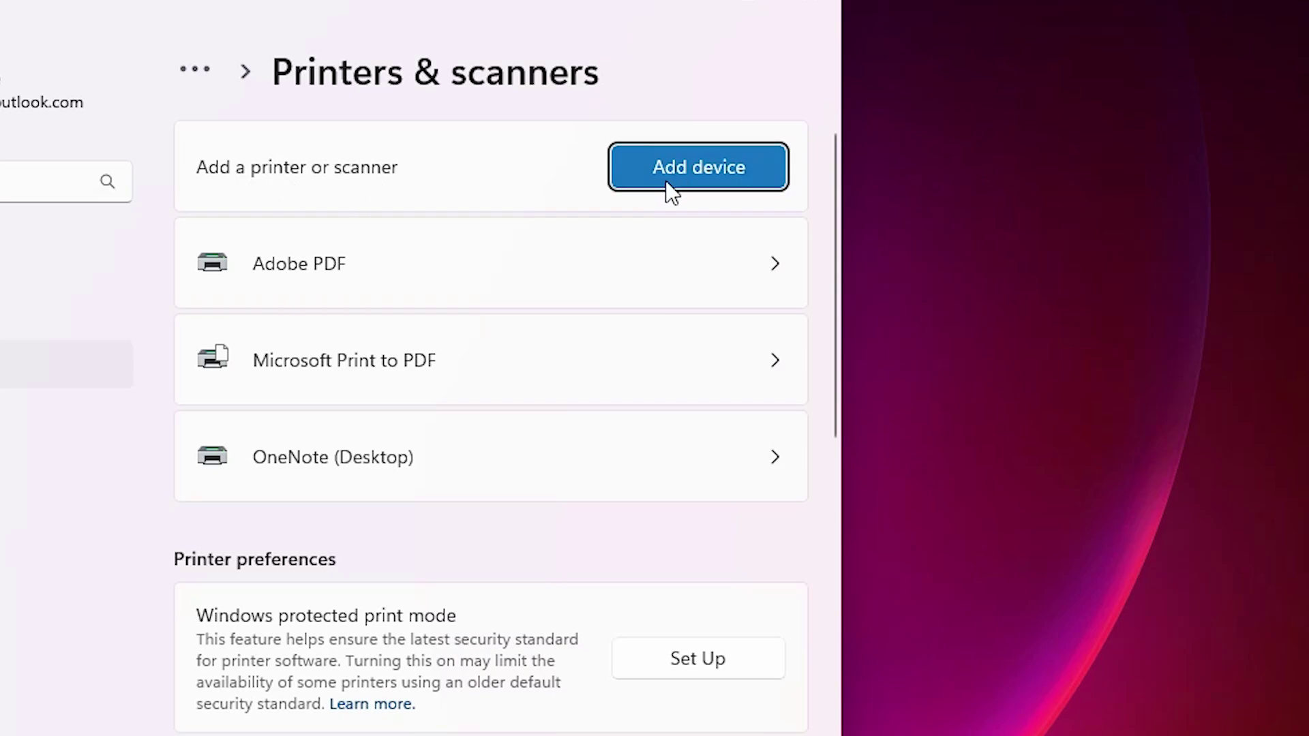
click(771, 170)
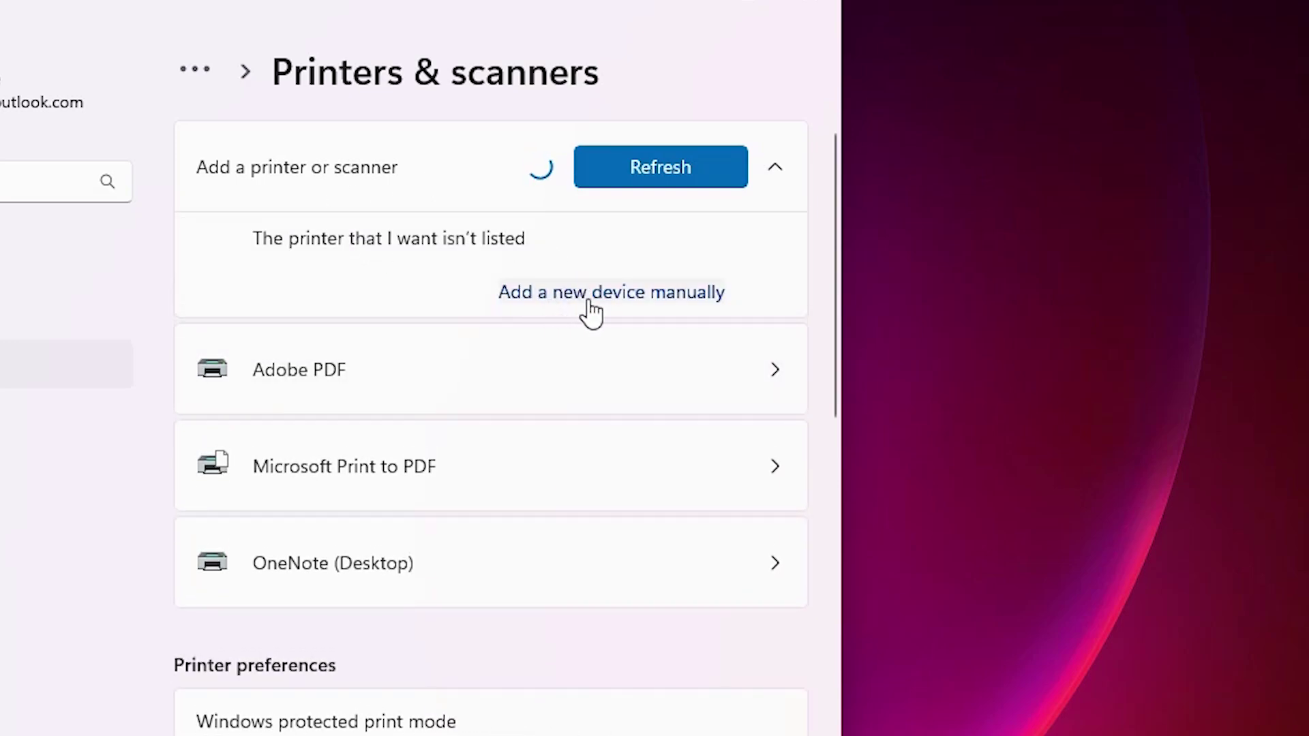
click(709, 308)
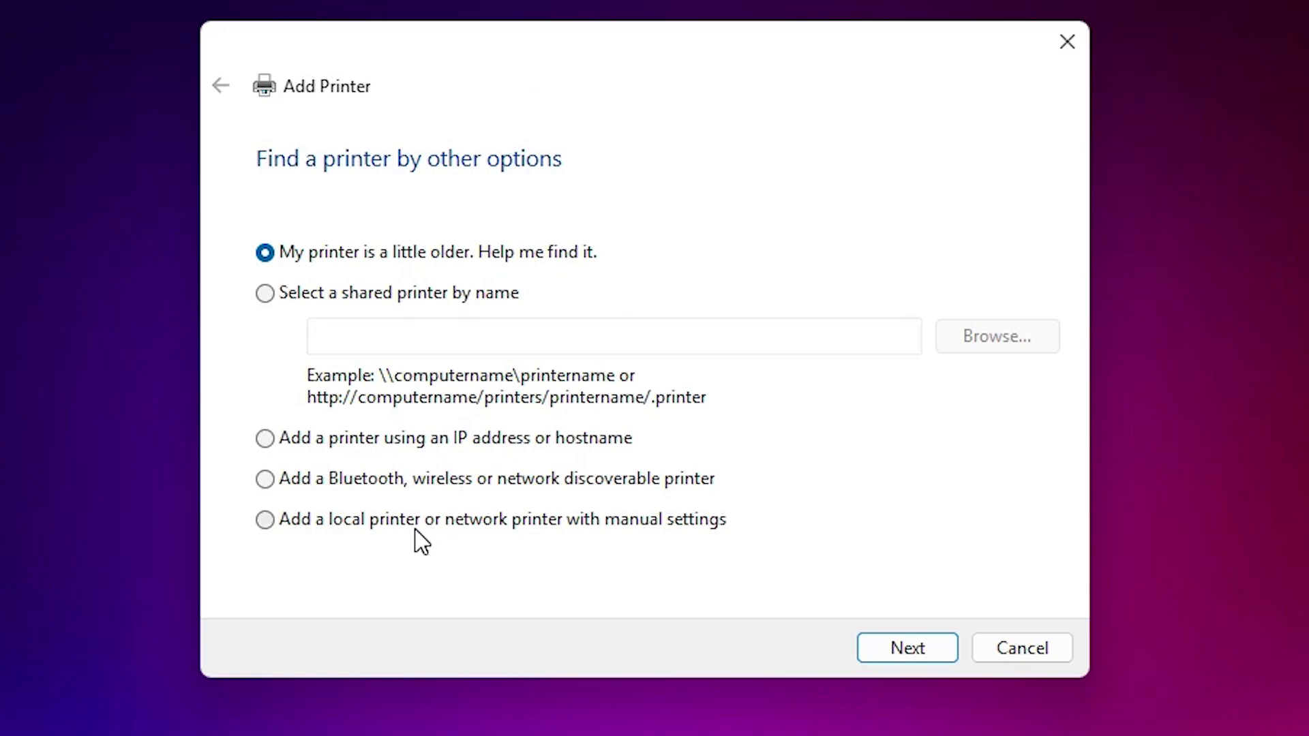
- Add a local printer with manual settings using the existing port USB_001 (Local Port)
click(649, 531)
click(873, 641)
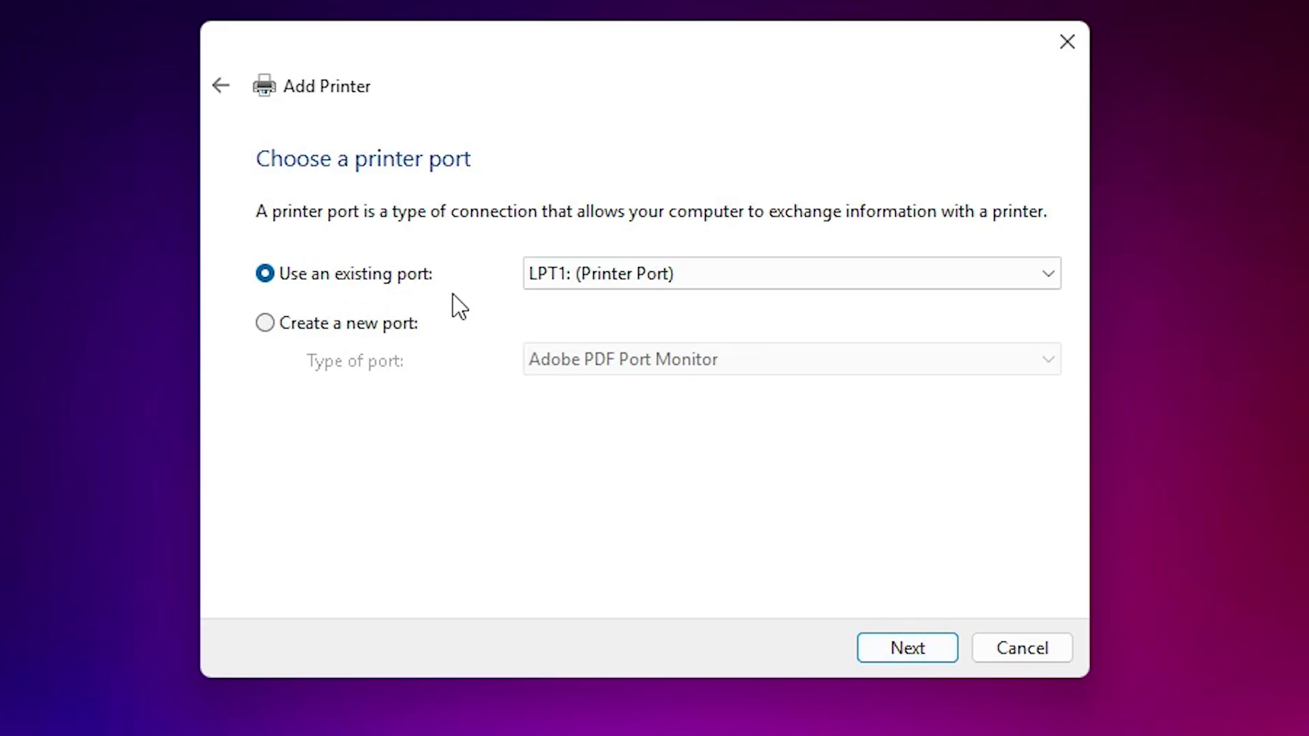
click(681, 277)
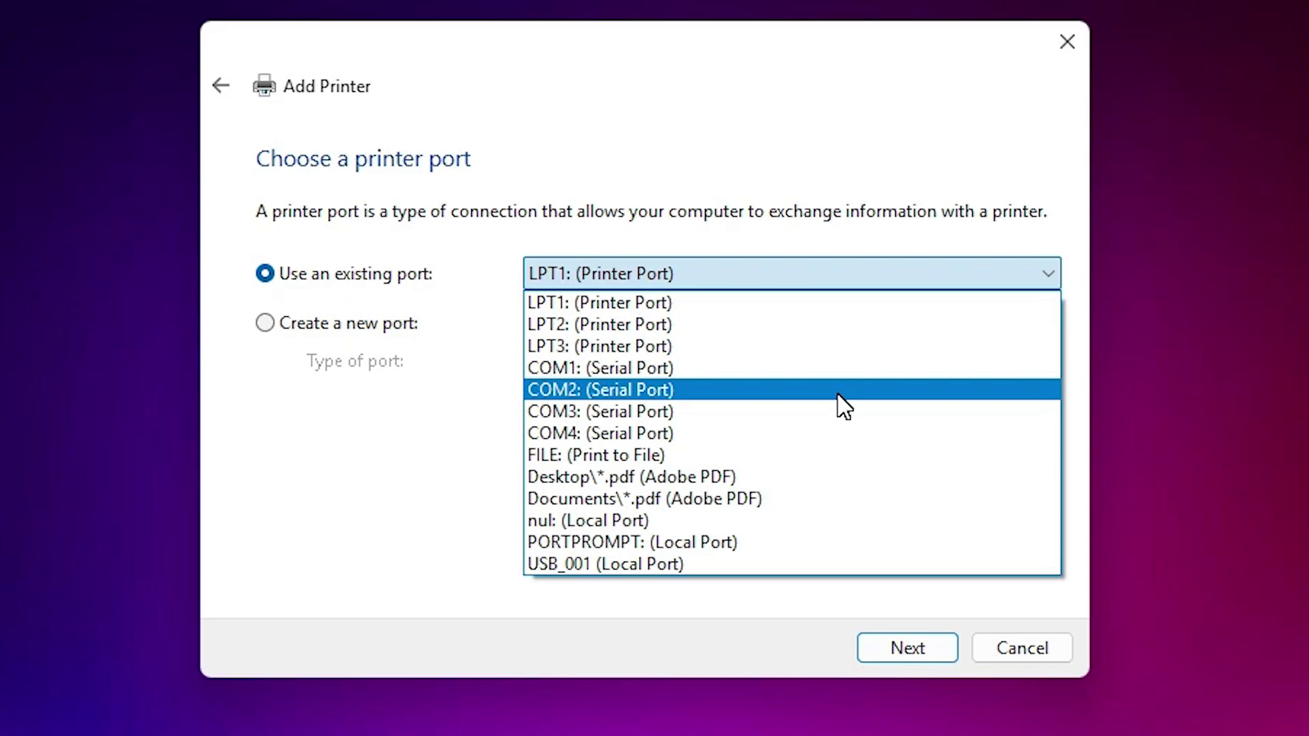
click(592, 568)
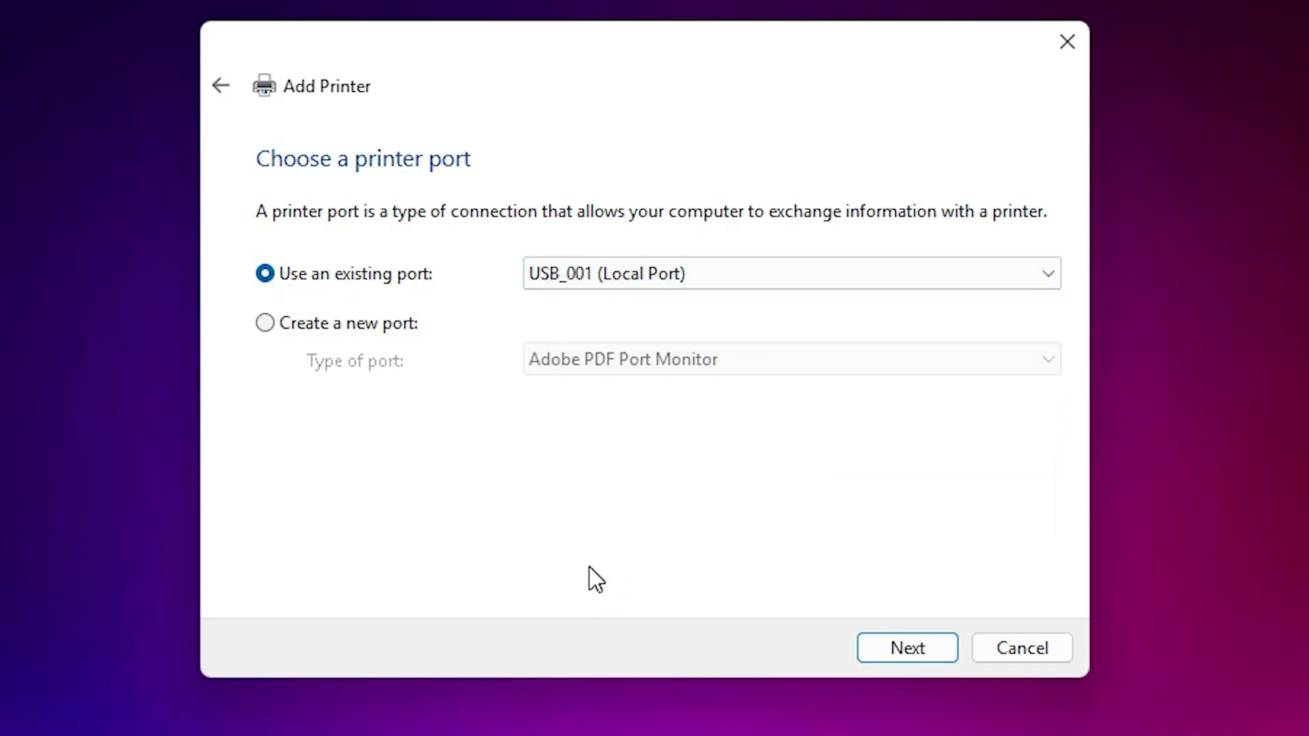
click(917, 651)
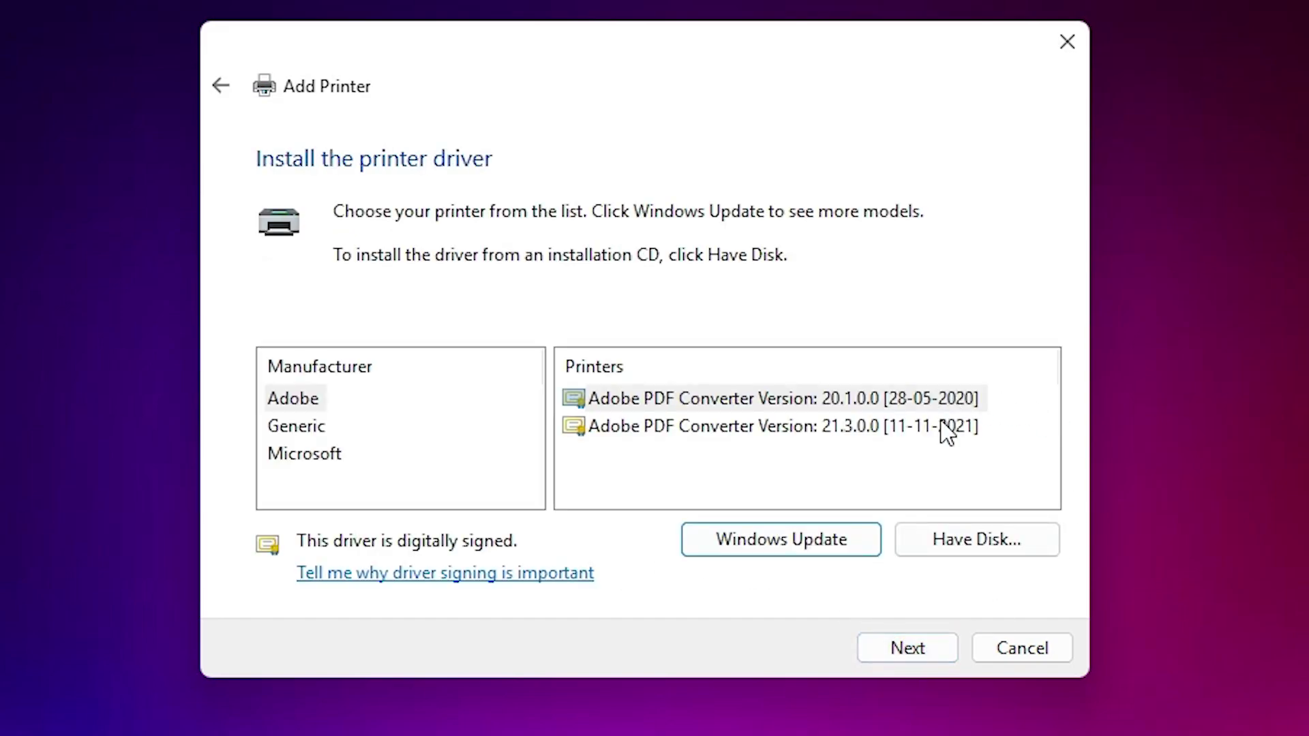
- Use Have Disk to load HPeSCLScan.INF from Desktop > HPEasyStart > Driver
click(968, 538)
click(871, 495)
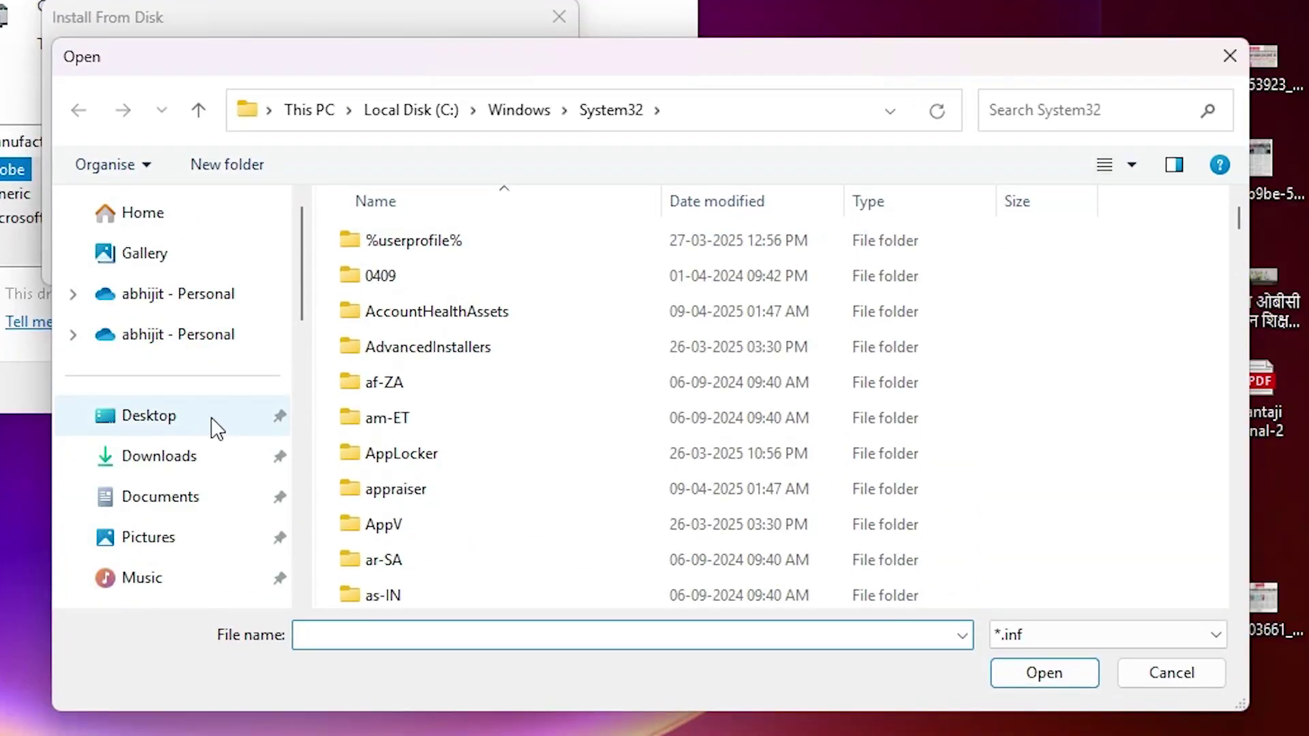
click(211, 424)
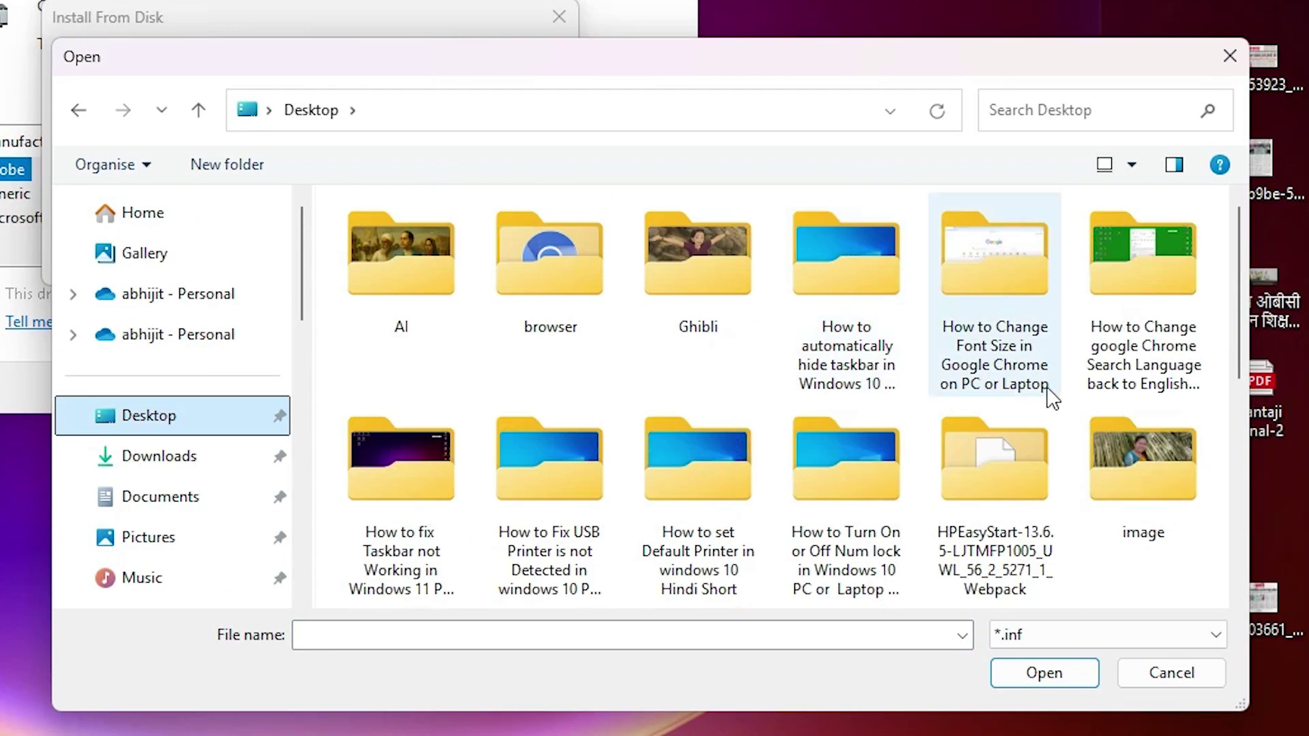
double_click(1016, 474)
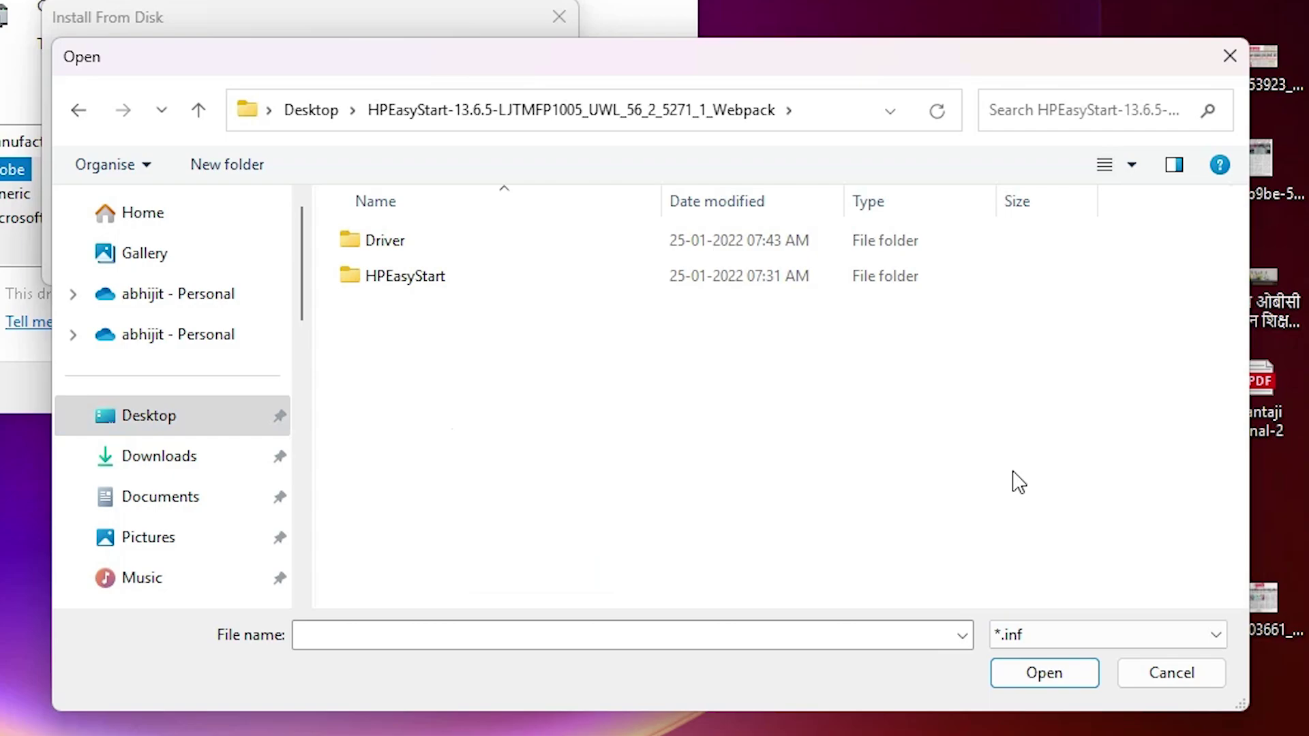
double_click(419, 245)
scroll(641, 412, down, 1)
click(472, 465)
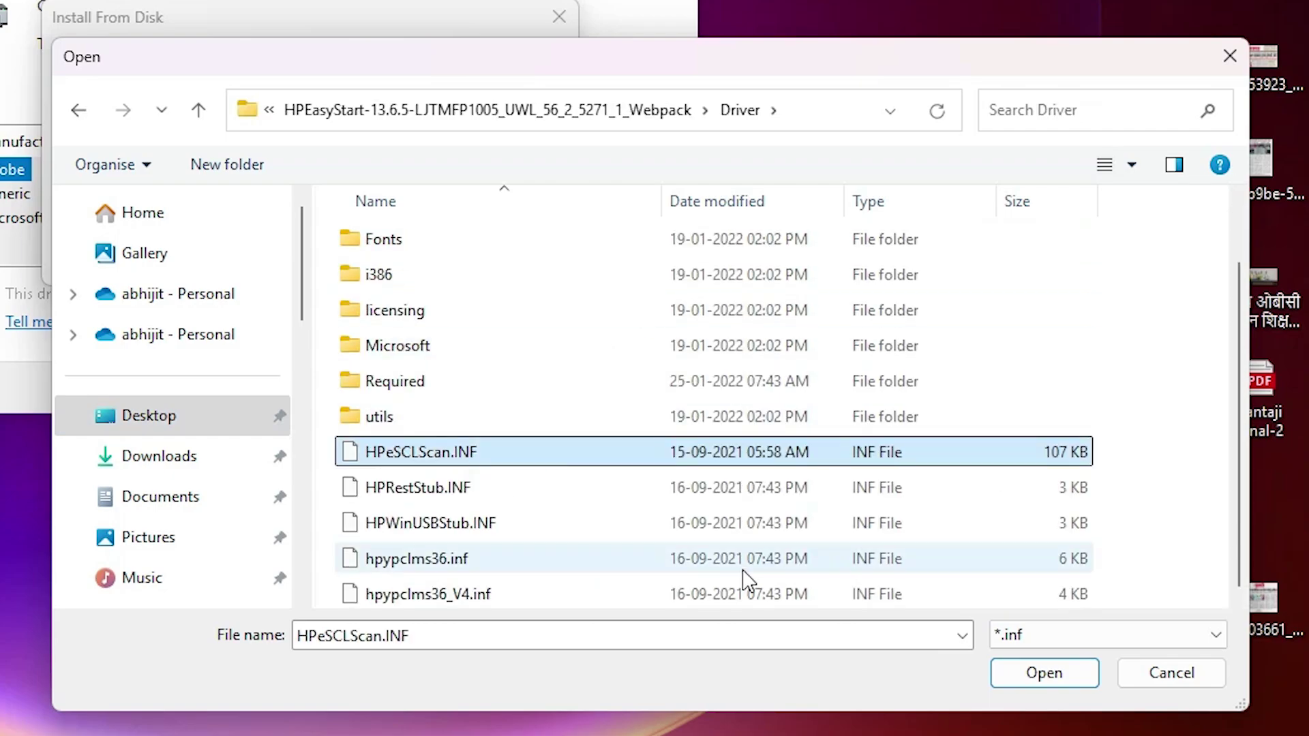
click(1044, 674)
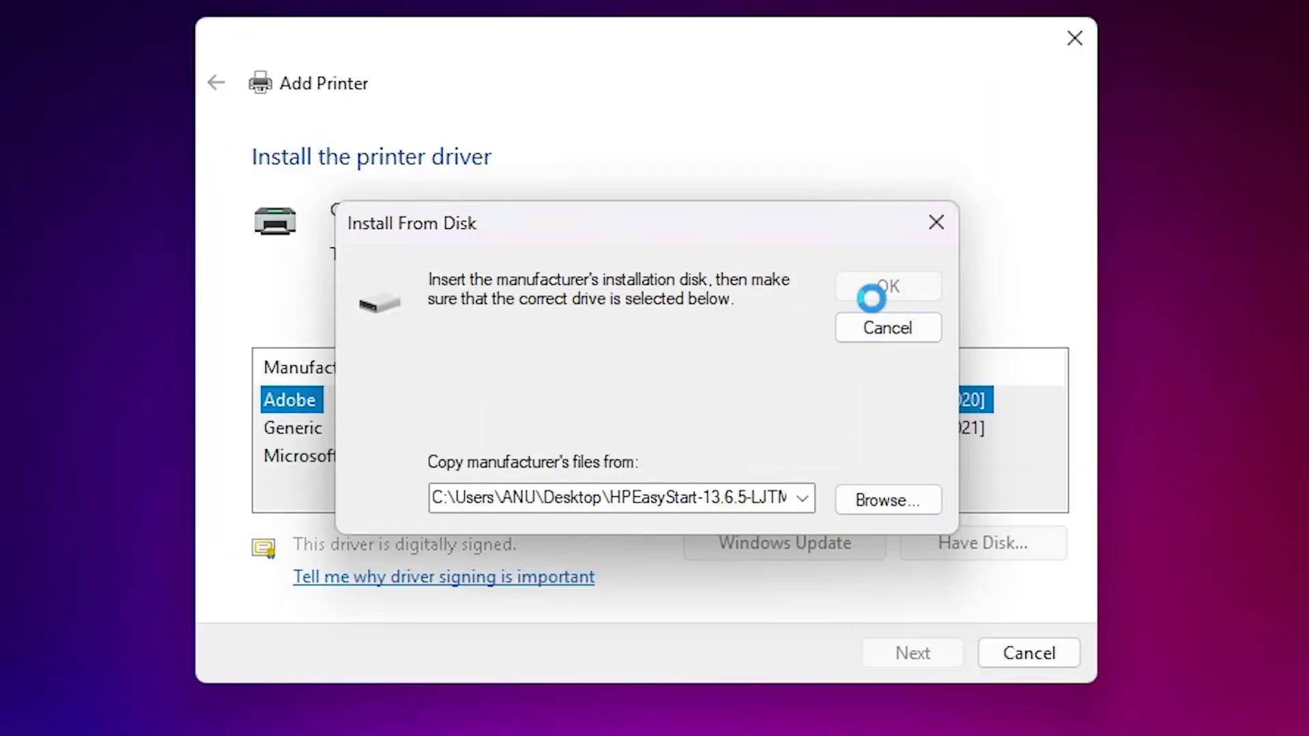
click(882, 285)
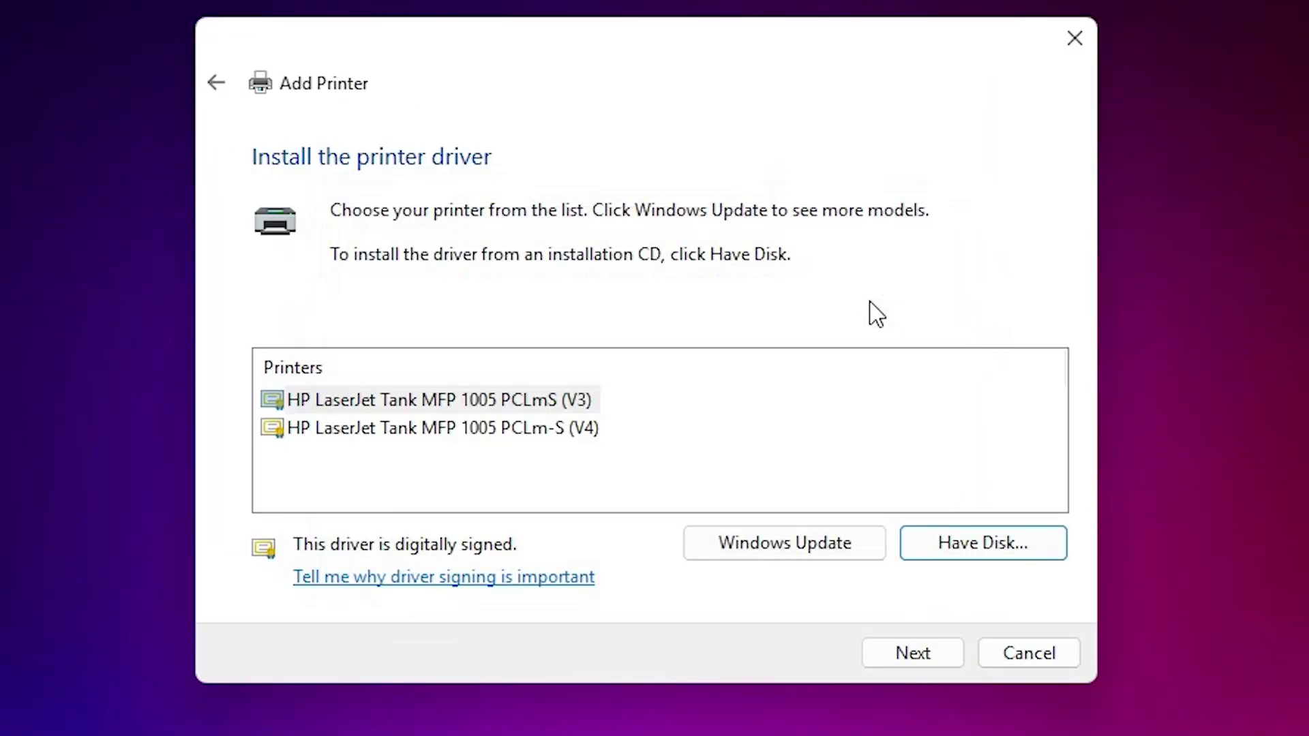
- Select the HP LaserJet Tank MFP 1005 PCLmS (V3) driver
click(517, 431)
click(515, 401)
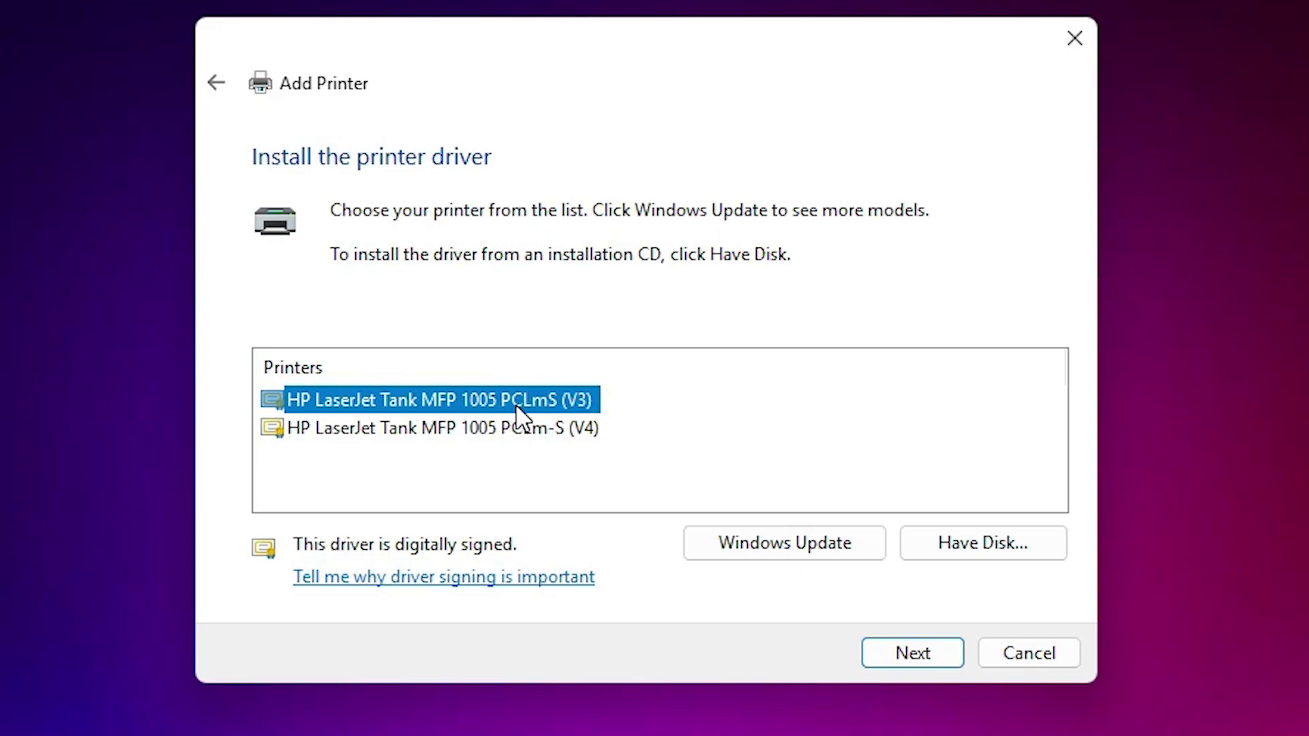
click(943, 667)
- Name the printer 'HP LaserJet Tank MFP 1005', leave it unshared, and finish the wizard
click(733, 215)
drag(653, 214, 791, 215)
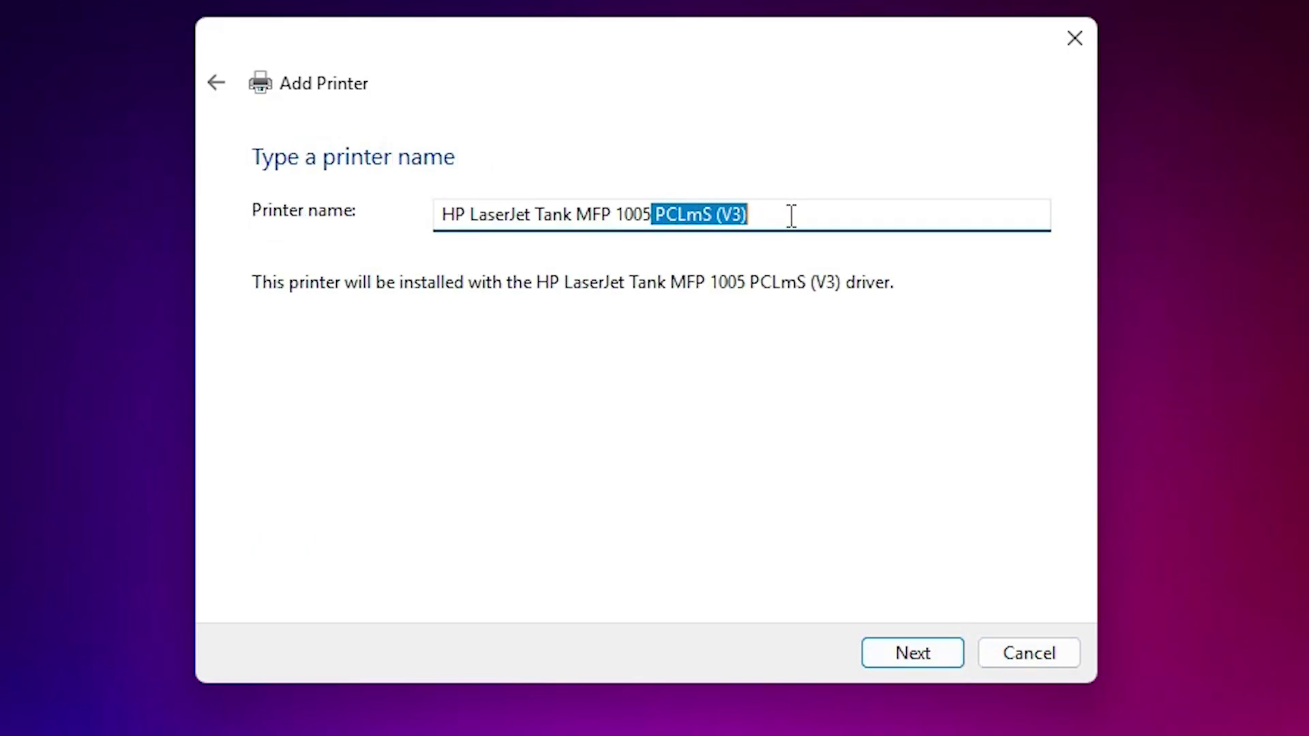
key(BackSpace)
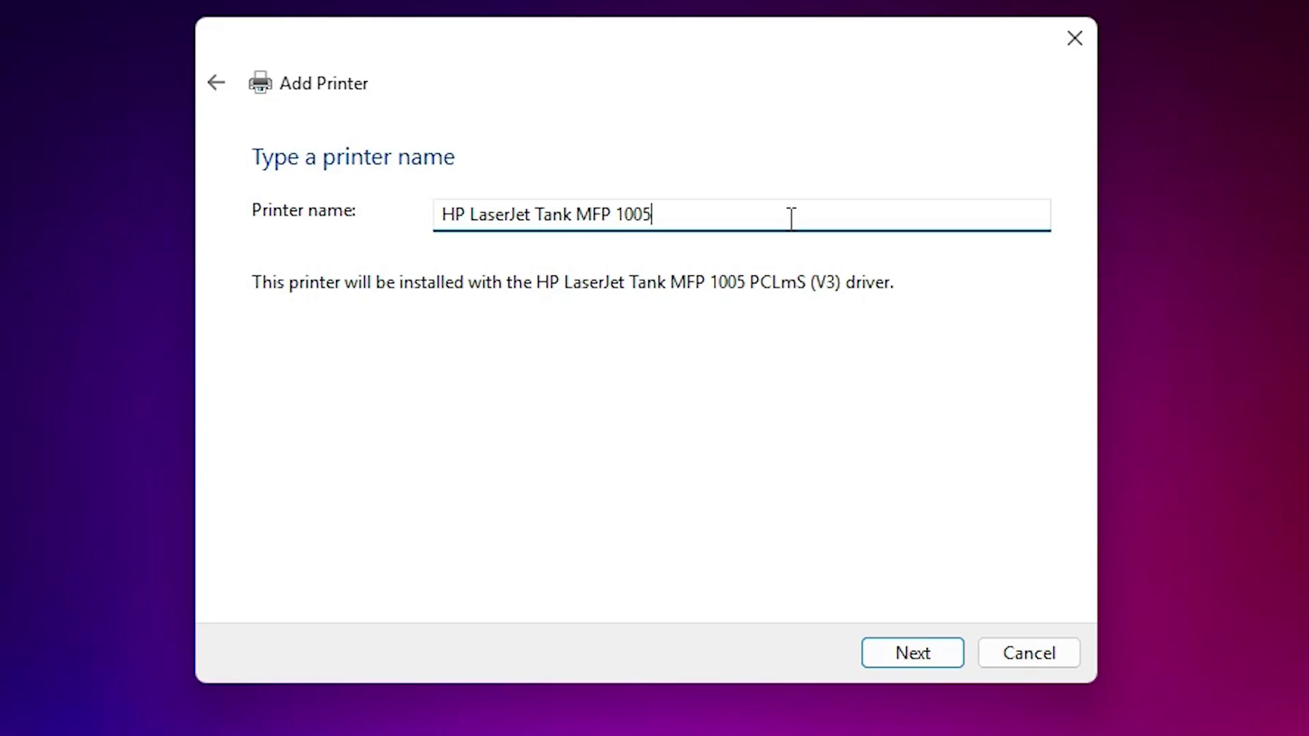
click(880, 647)
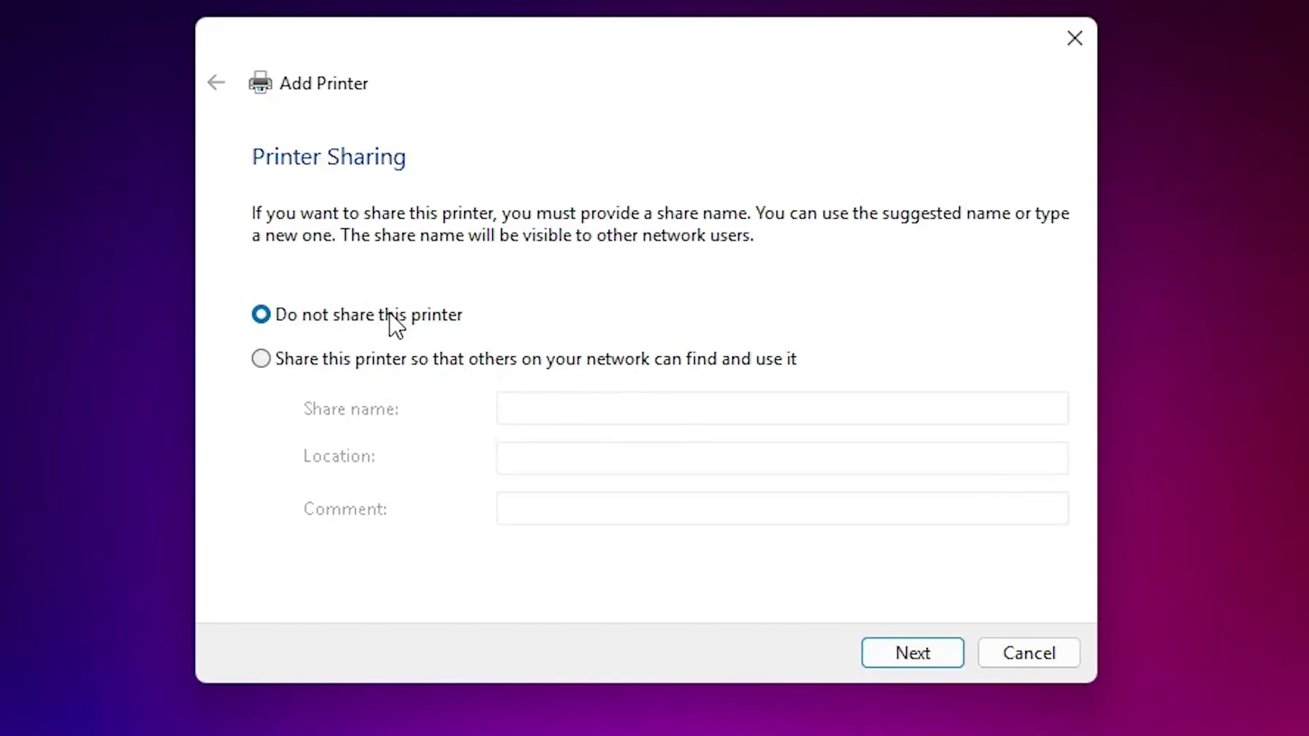
click(944, 665)
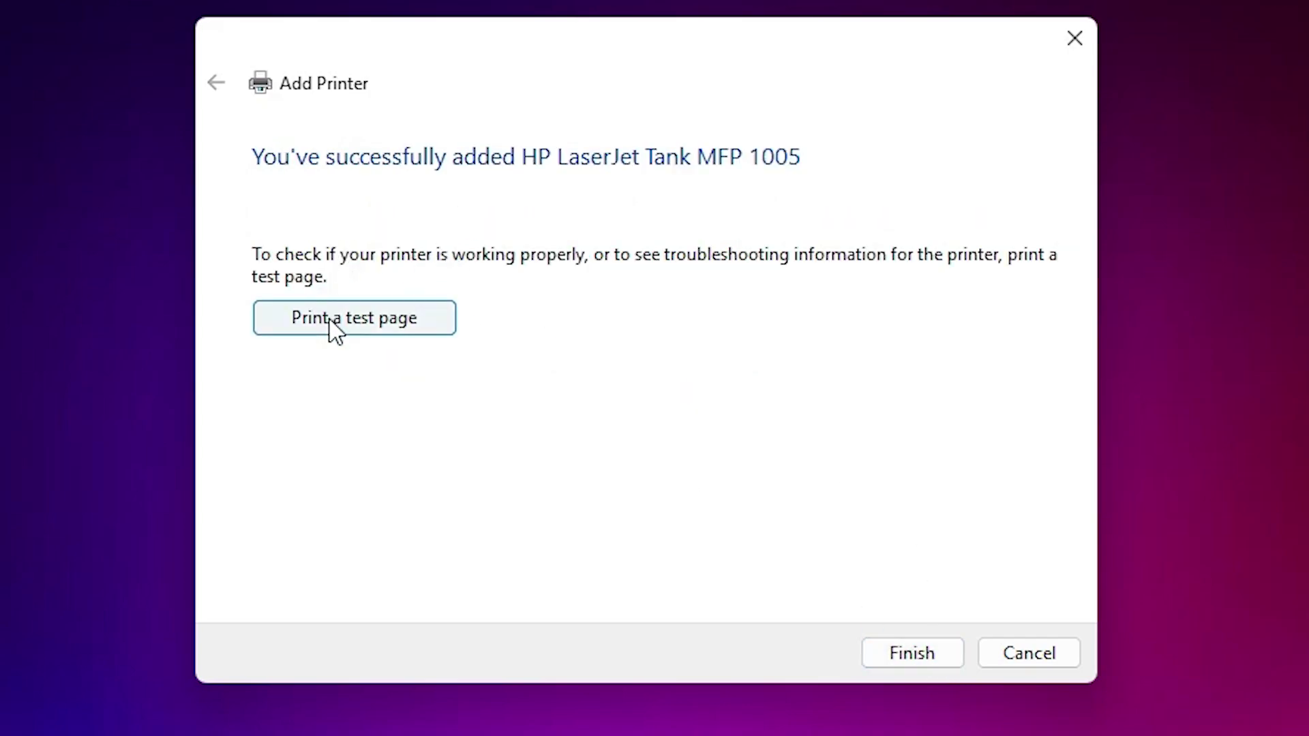
click(902, 665)
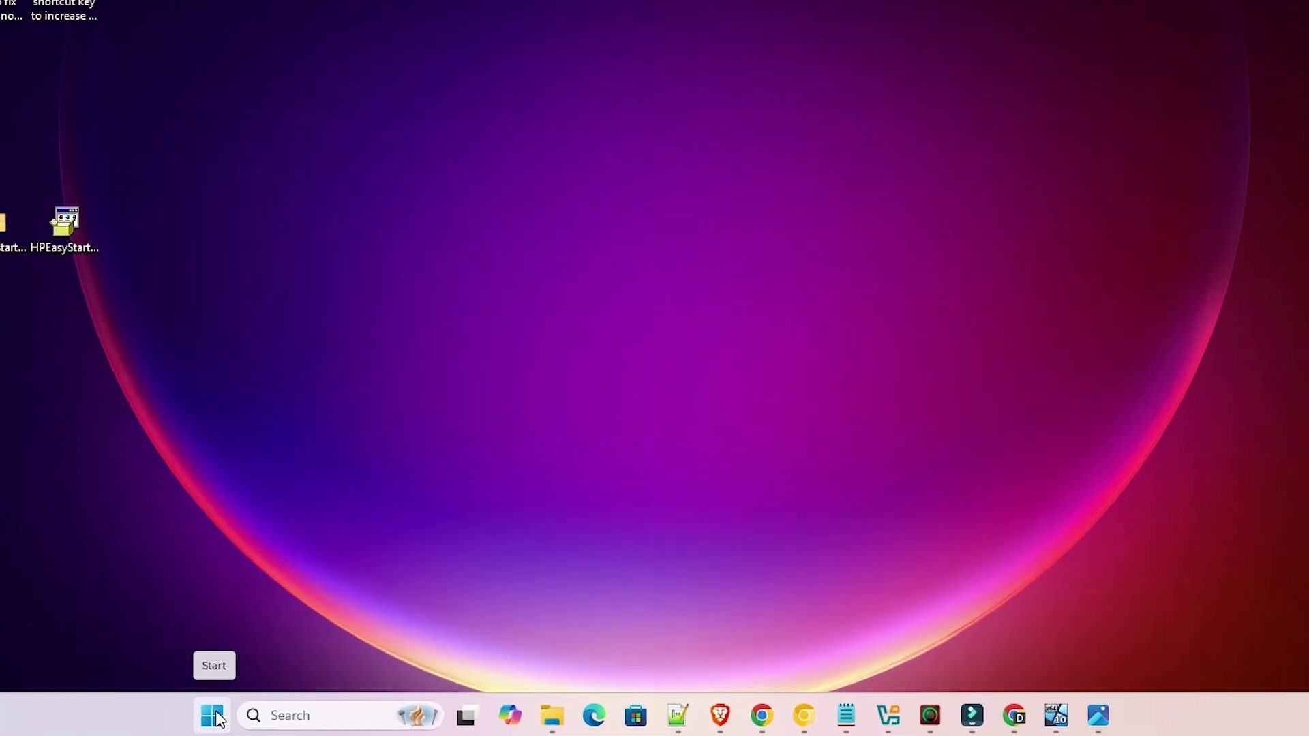
- Search 'pr' from Start and open Printers & scanners to check for the new HP printer
click(343, 723)
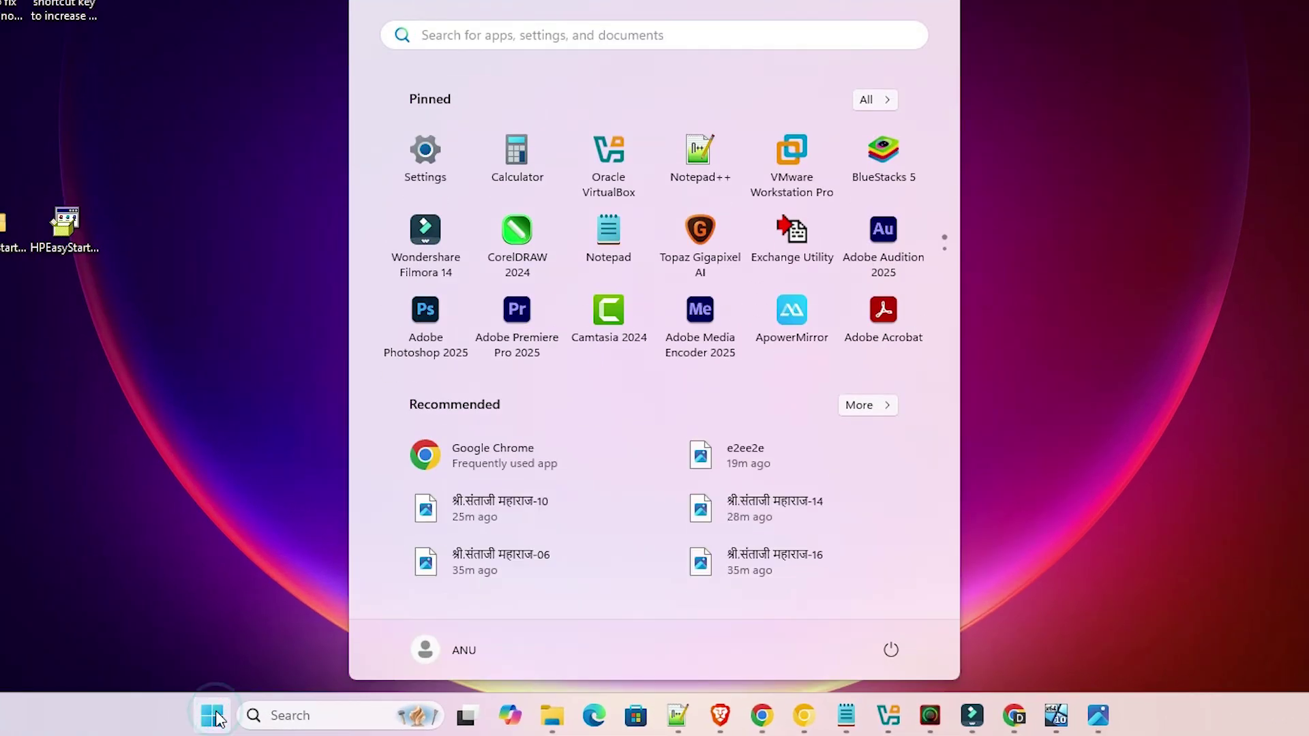
text(pri)
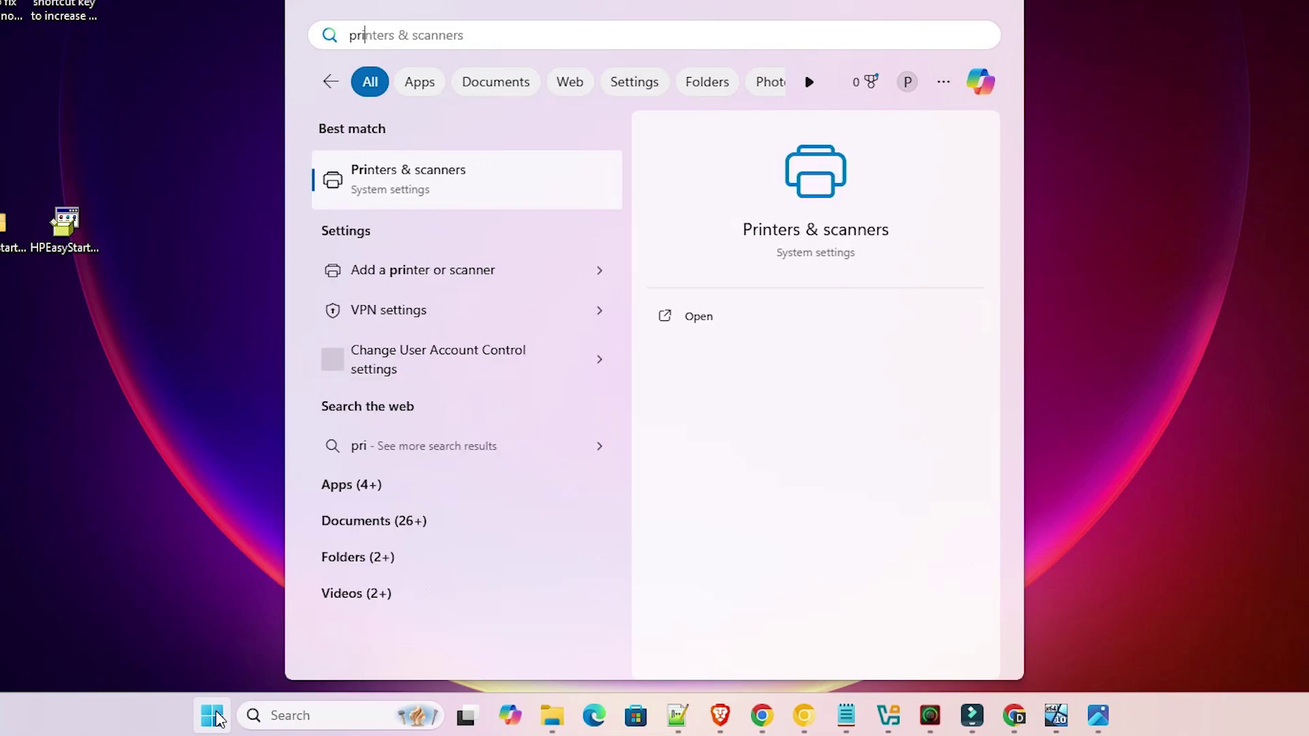
click(431, 191)
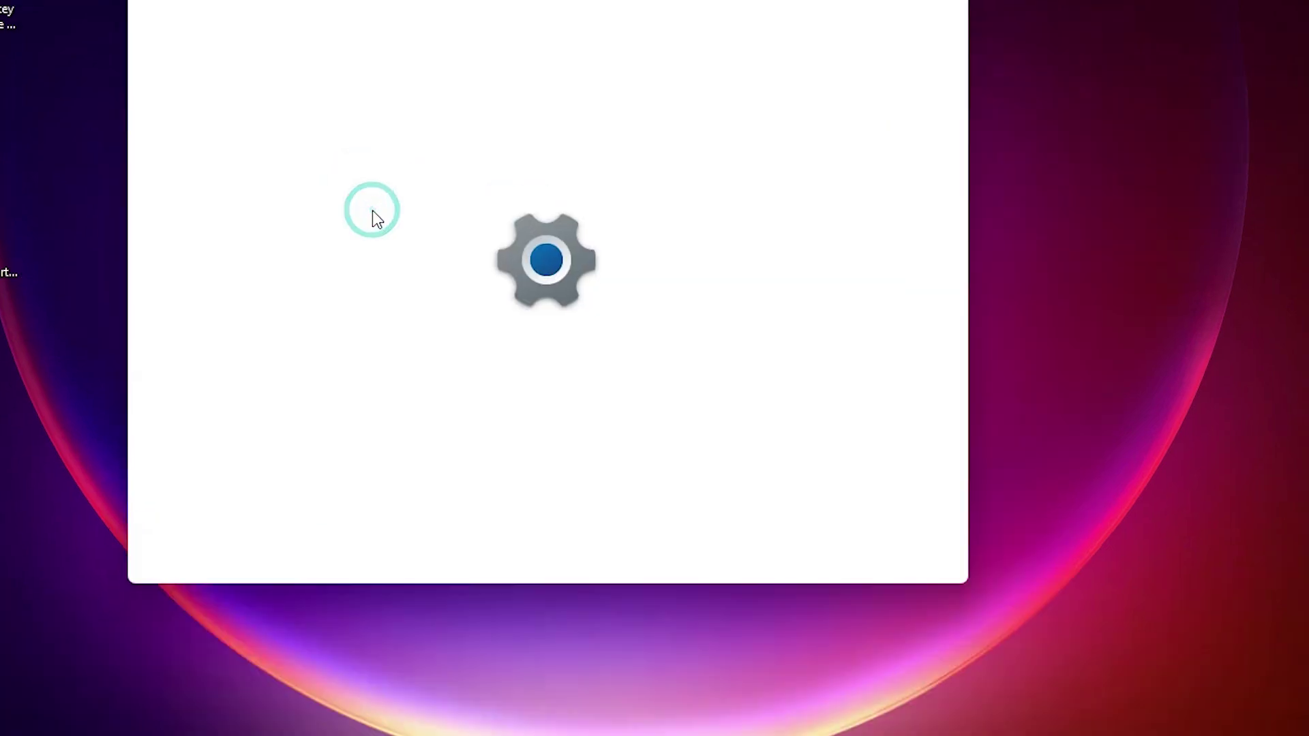